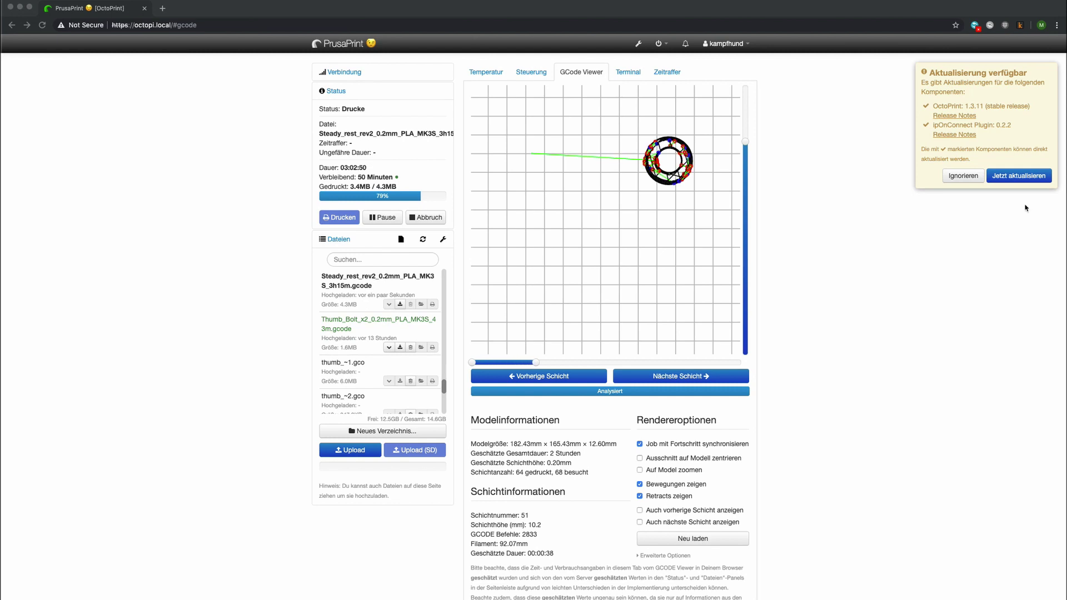
# - Switch repeatedly between the live webcam view and the layer viewer to compare the print
pyautogui.click(532, 73)
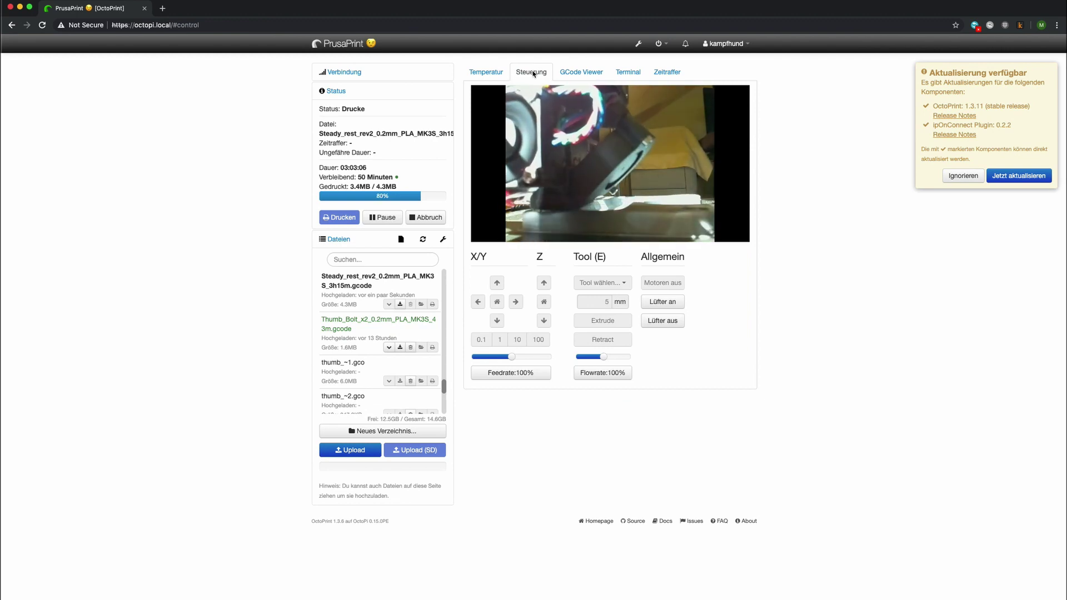
pyautogui.click(570, 72)
pyautogui.click(531, 72)
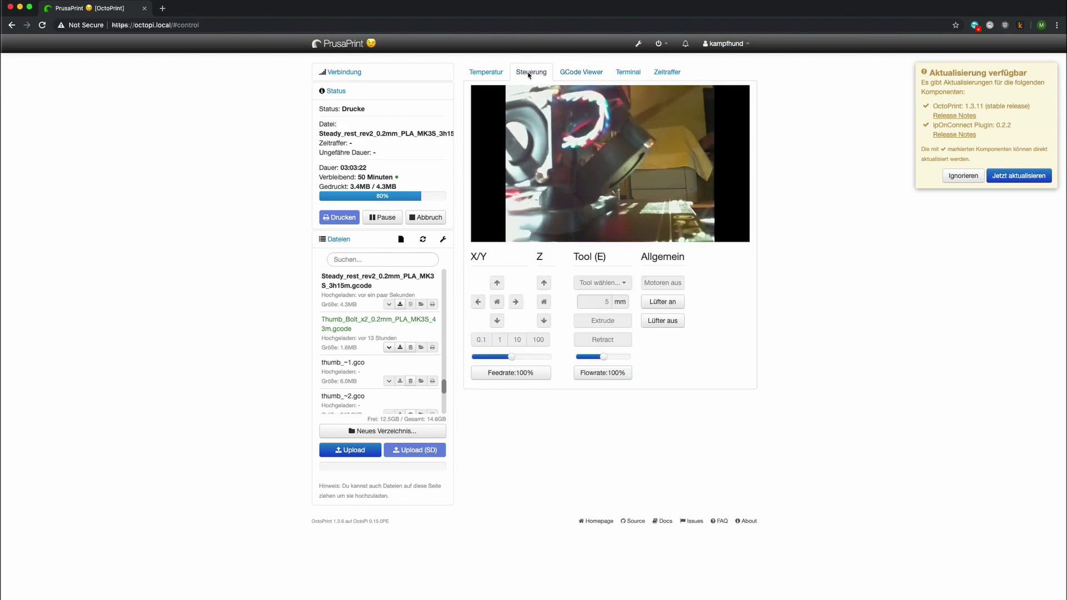
pyautogui.click(581, 72)
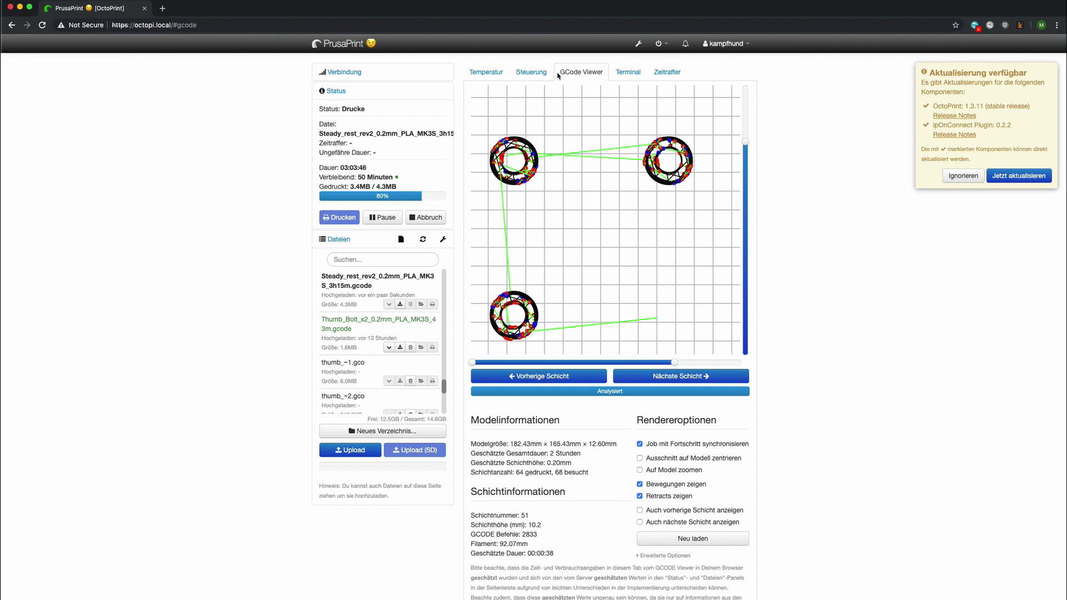
pyautogui.click(519, 72)
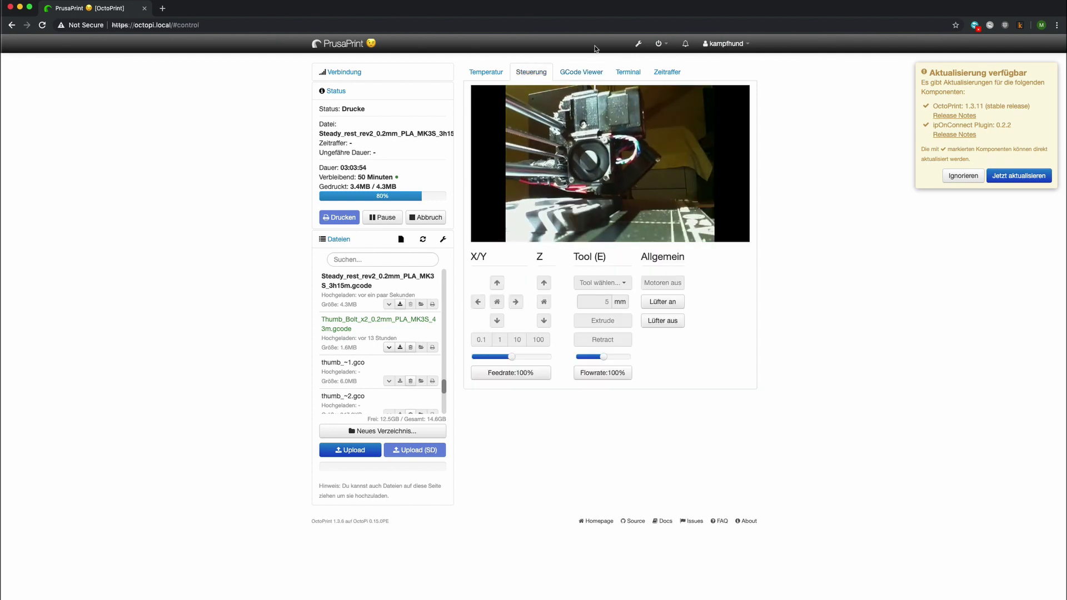
pyautogui.click(583, 72)
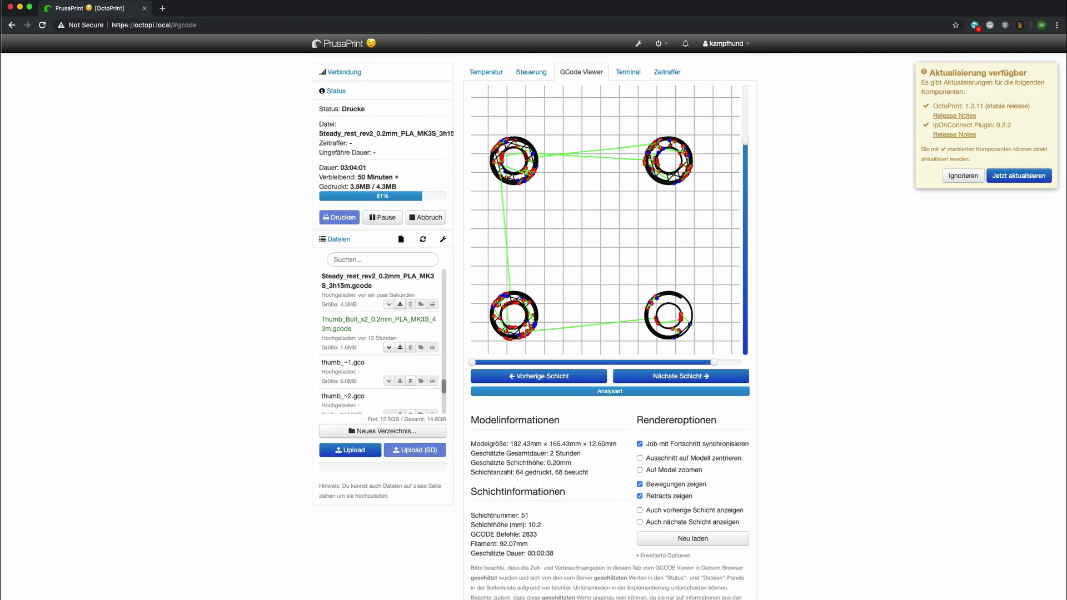
# - Check the webcam and layer view once more, then open the Prusa i3 printable parts page
pyautogui.click(529, 72)
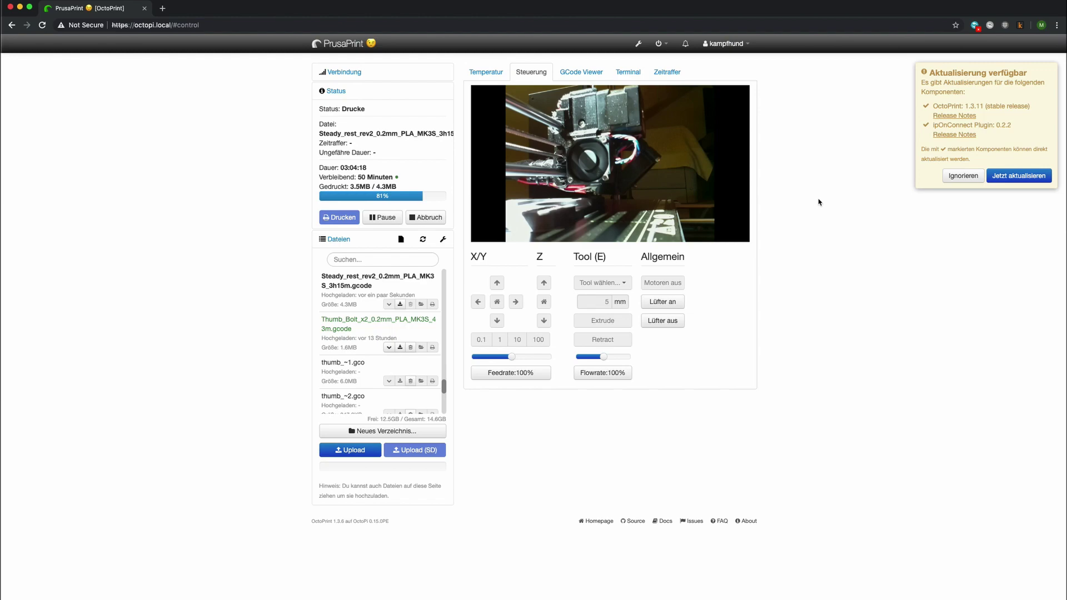
pyautogui.click(577, 72)
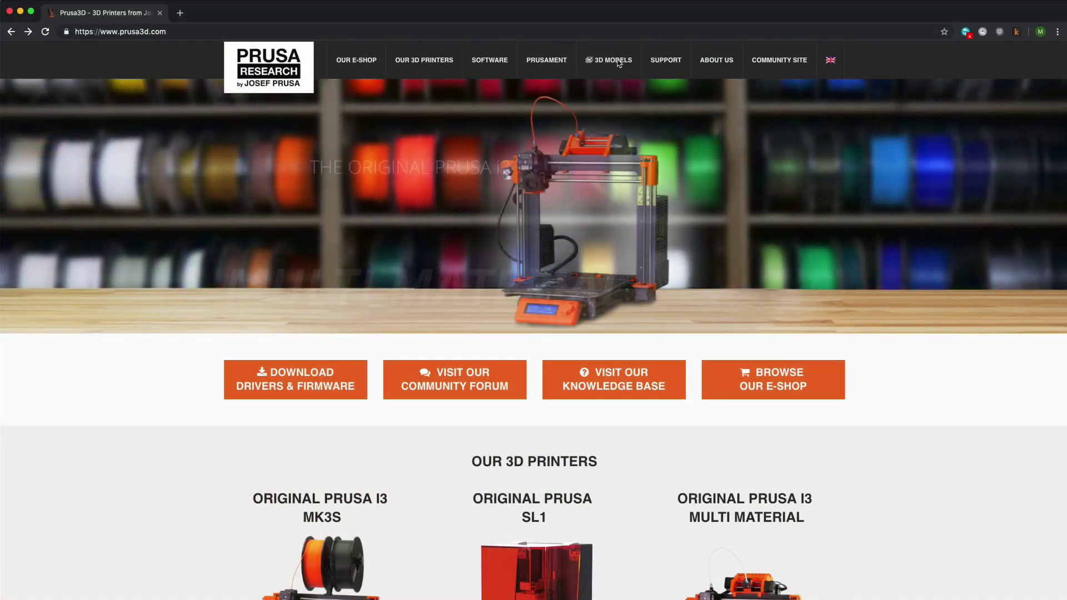
pyautogui.moveTo(610, 66)
pyautogui.click(611, 90)
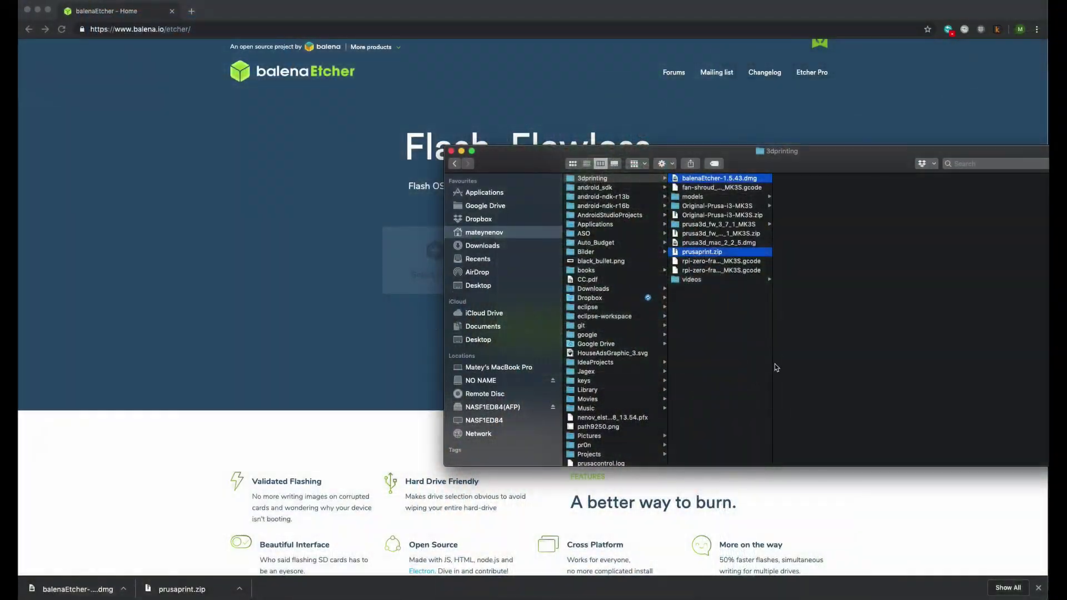
# - Move the 3dprinting Finder window aside and unzip prusaprint.zip into the 2.17 GB PrusaPrint.img
pyautogui.moveTo(807, 154); pyautogui.dragTo(412, 238)
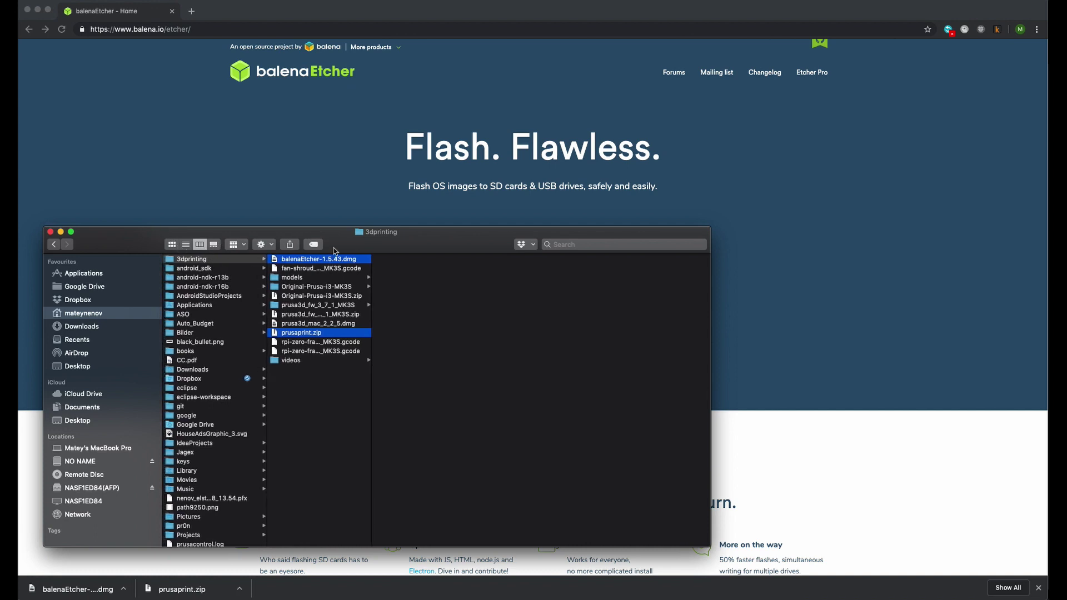
pyautogui.moveTo(433, 238); pyautogui.dragTo(208, 234)
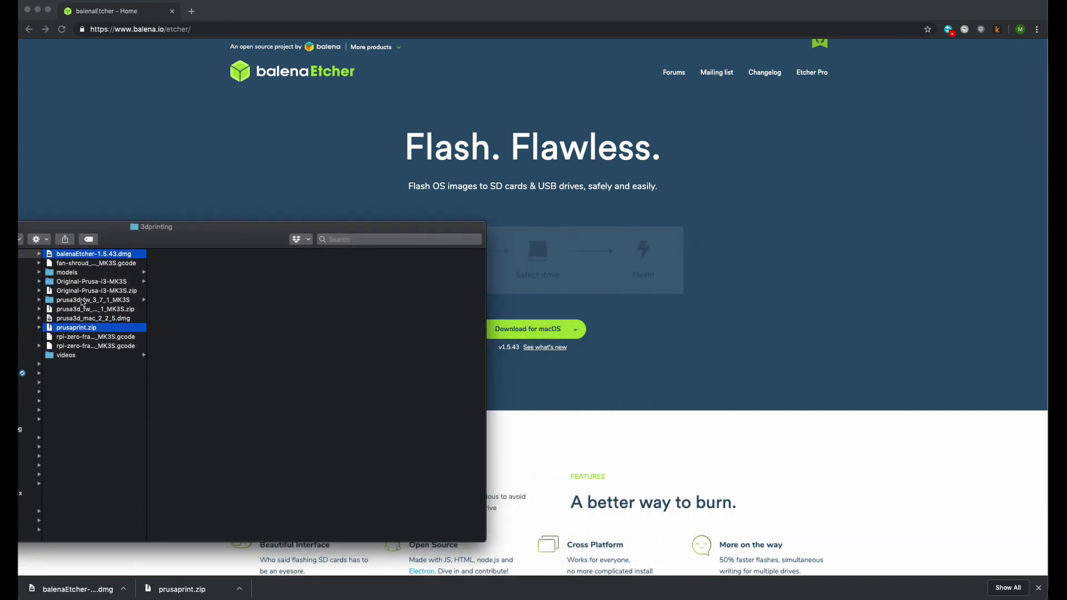
pyautogui.doubleClick(92, 331)
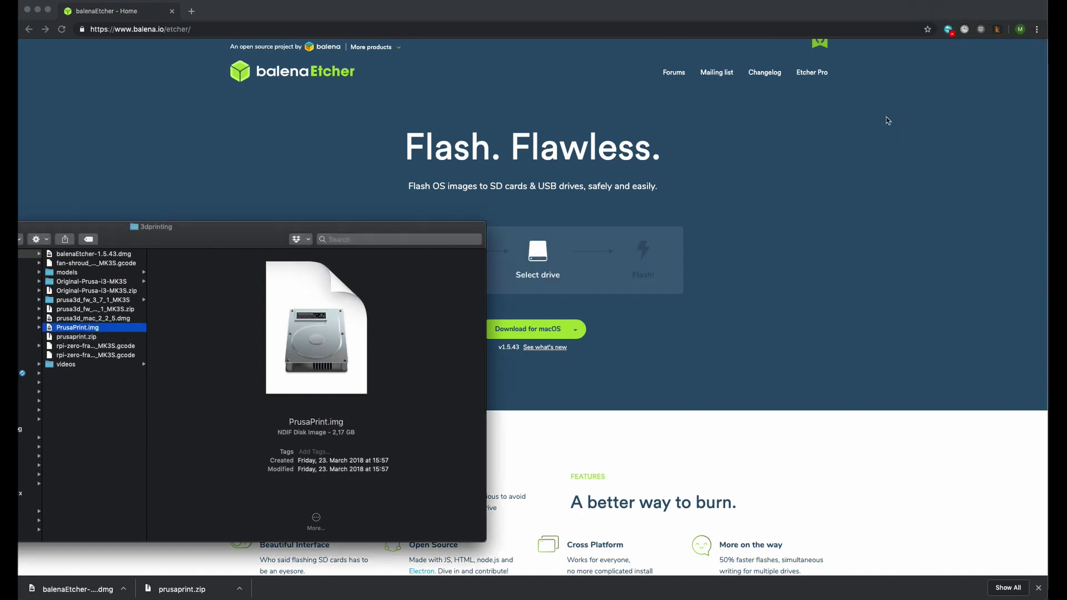
# - Install balenaEtcher from balenaEtcher-1.5.43.dmg and launch it, allowing the downloaded app to open
pyautogui.doubleClick(94, 254)
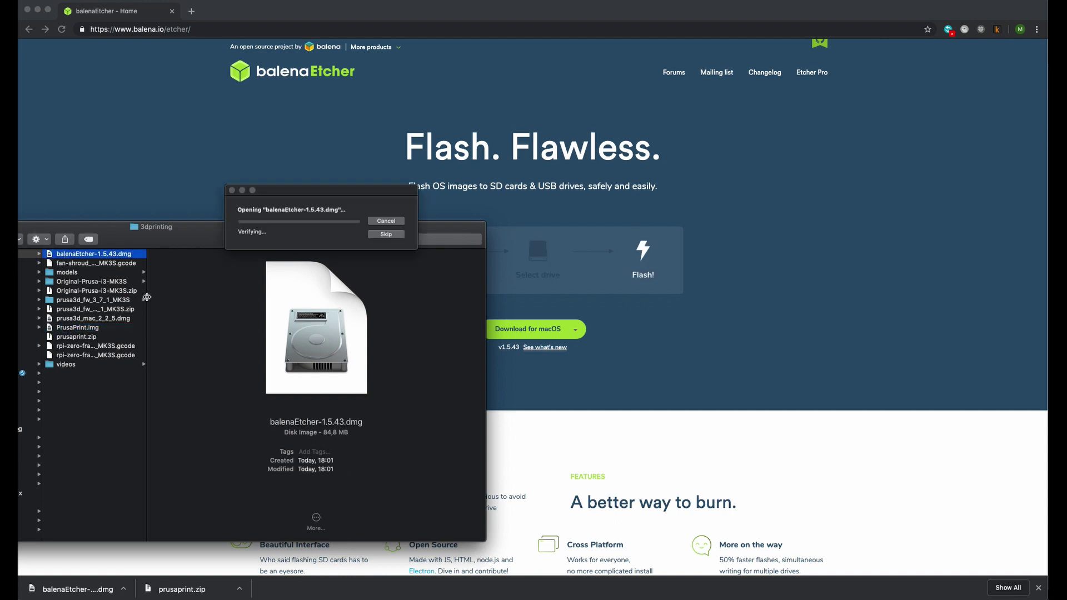
pyautogui.press('super+w')
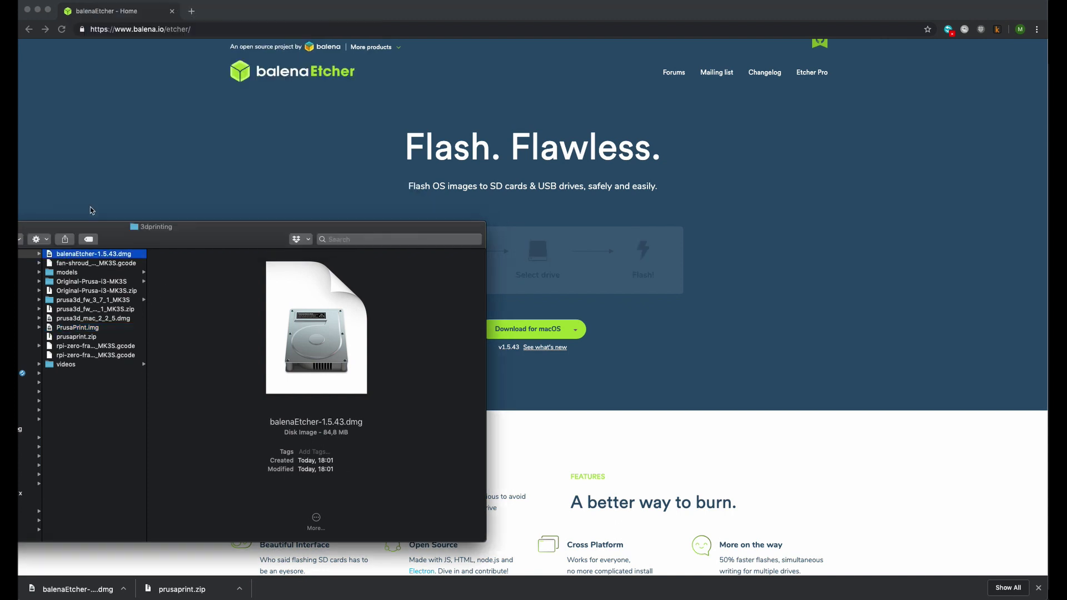
pyautogui.press('F4')
pyautogui.click(663, 293)
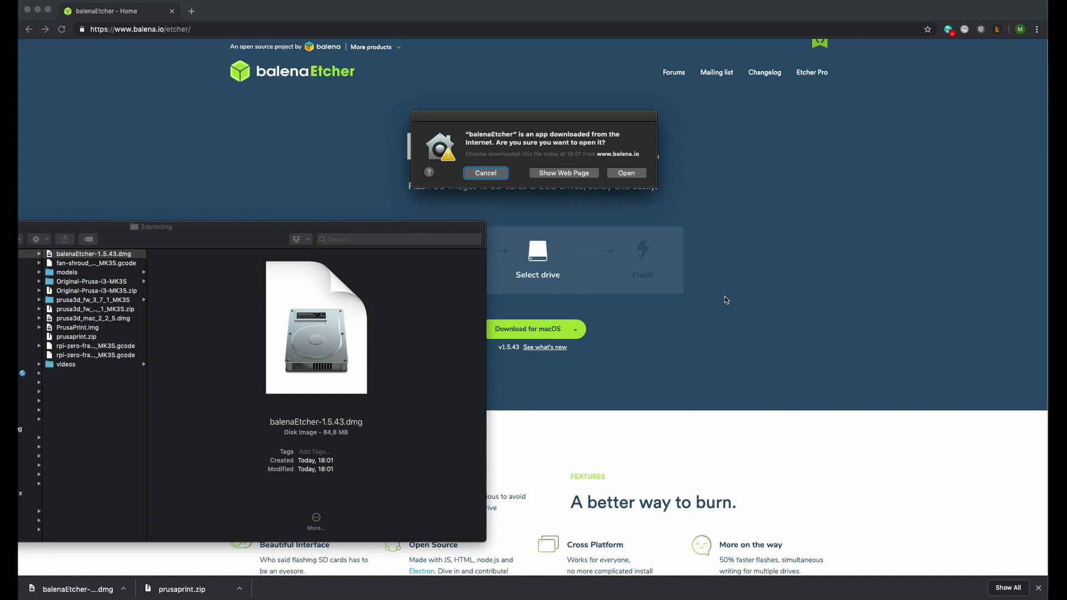
pyautogui.click(626, 172)
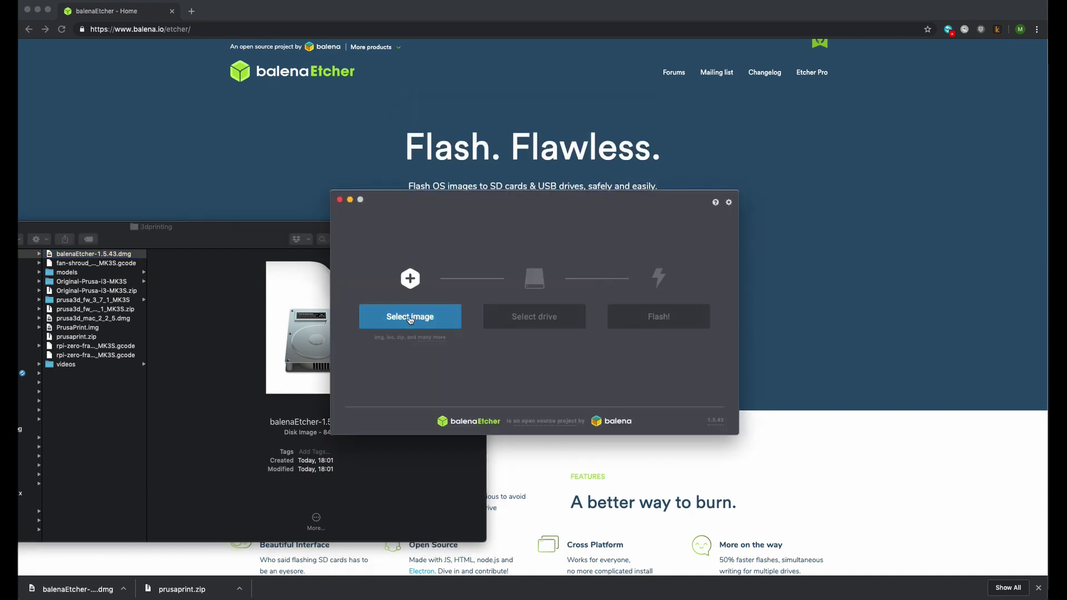
# - Select 3dprinting/PrusaPrint.img as the image to flash
pyautogui.click(409, 318)
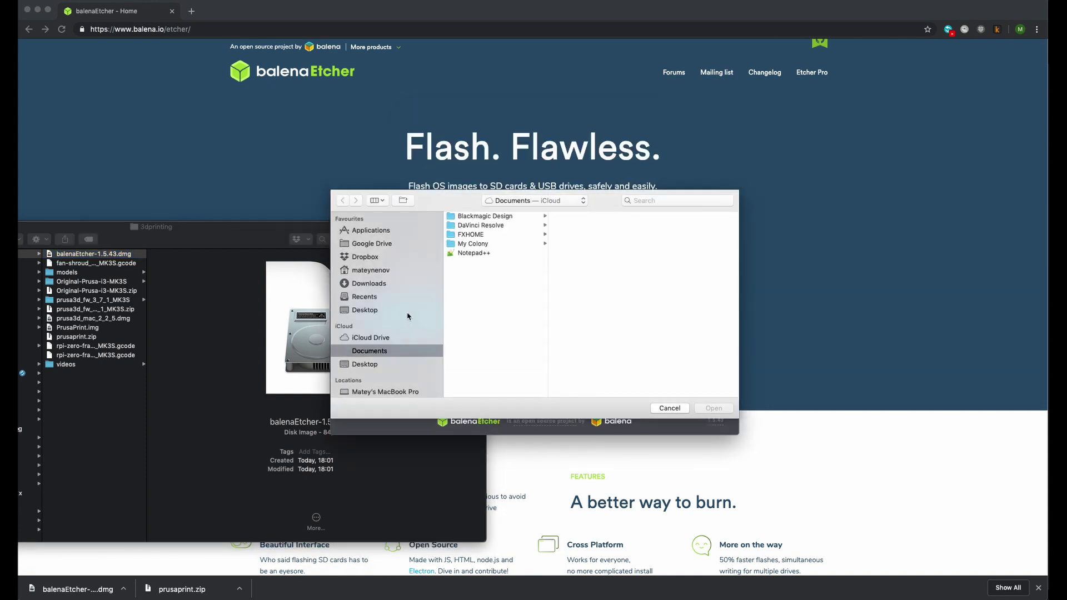
pyautogui.click(373, 271)
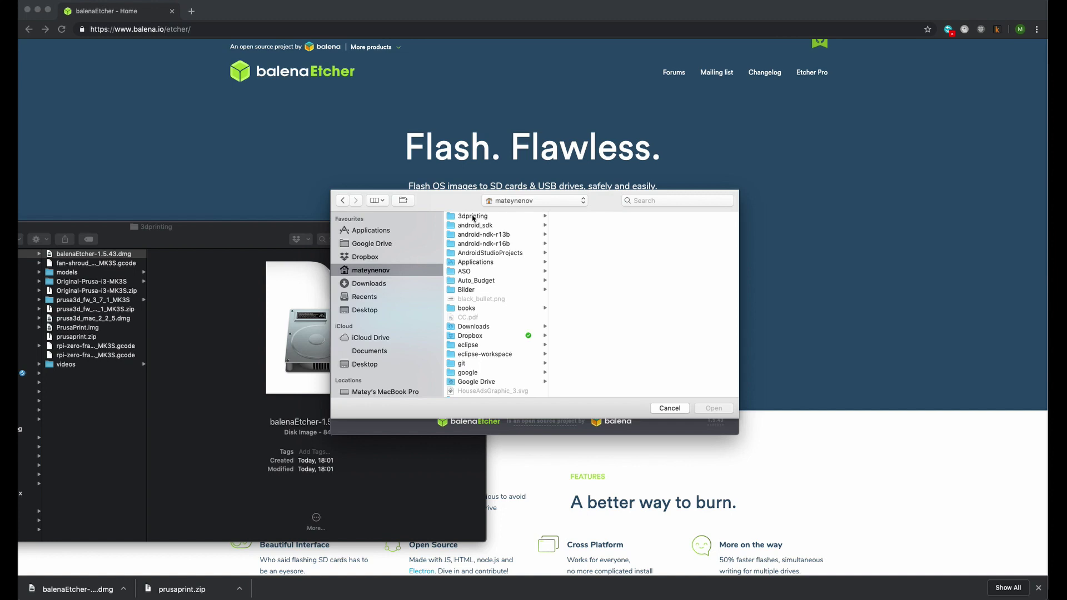
pyautogui.click(476, 217)
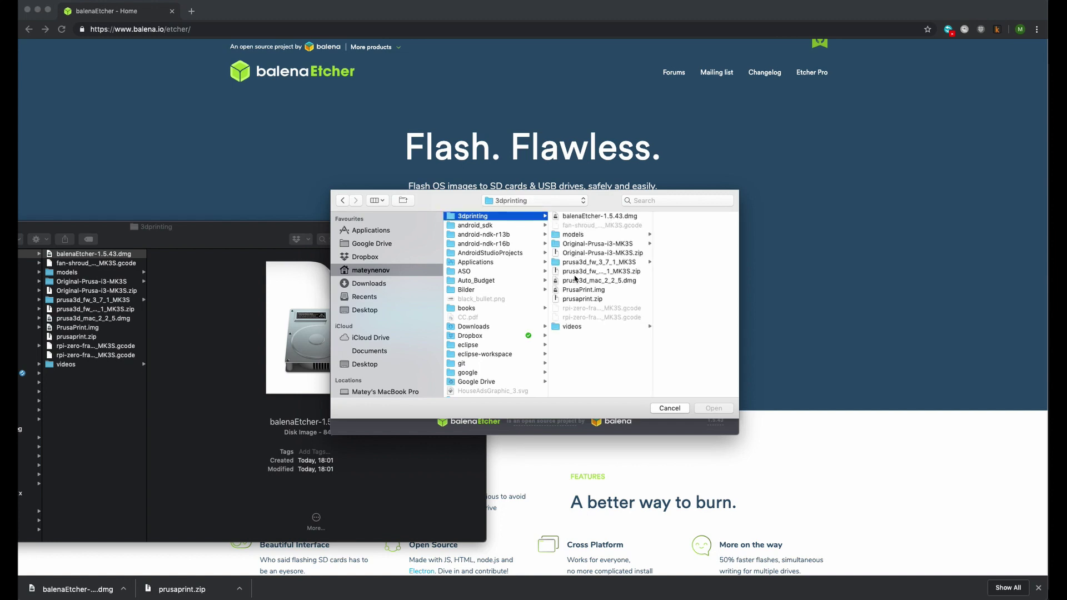
pyautogui.click(581, 291)
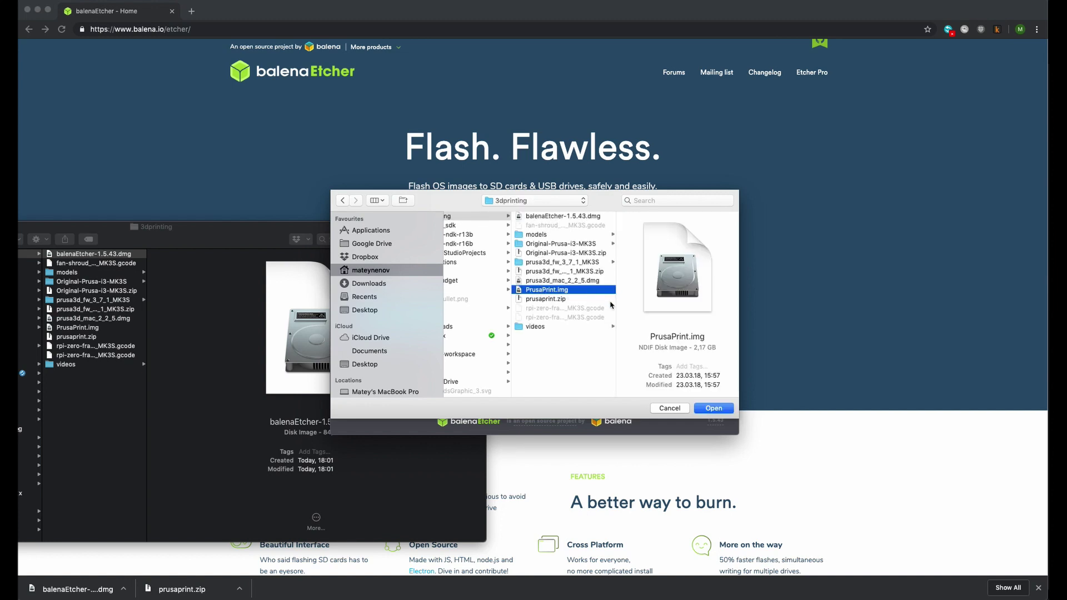
pyautogui.click(713, 408)
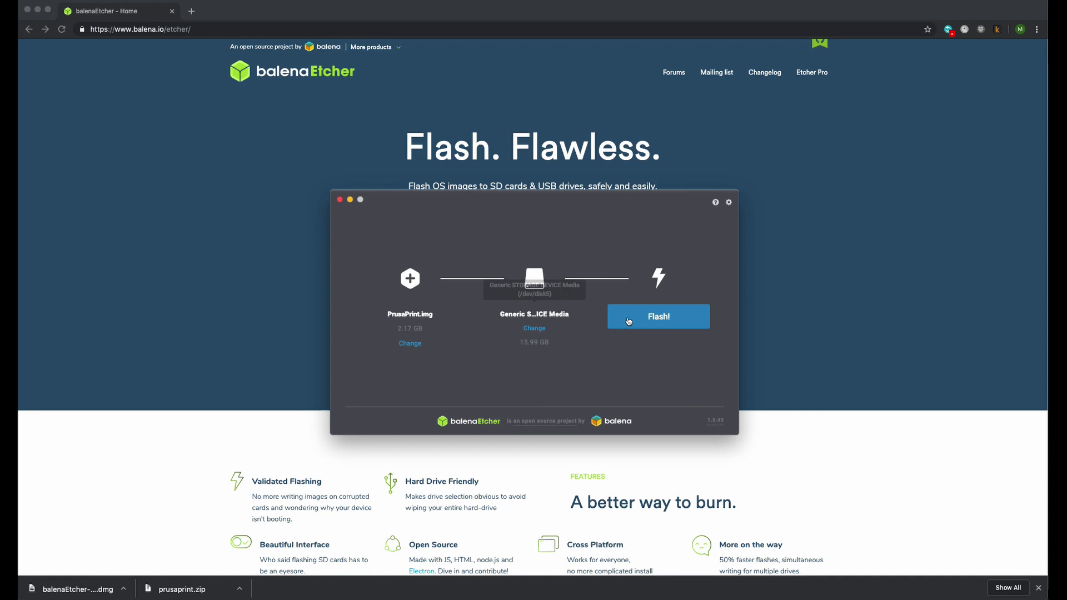
# - Flash PrusaPrint.img to the SD card, authorising with the admin password, then quit Etcher
pyautogui.click(654, 319)
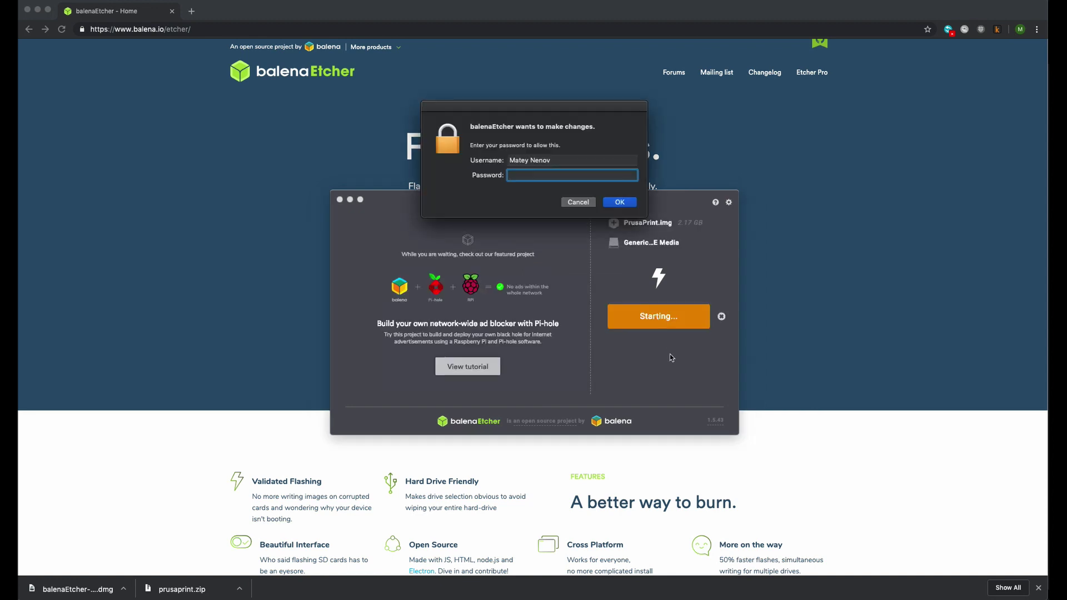
pyautogui.press('Return')
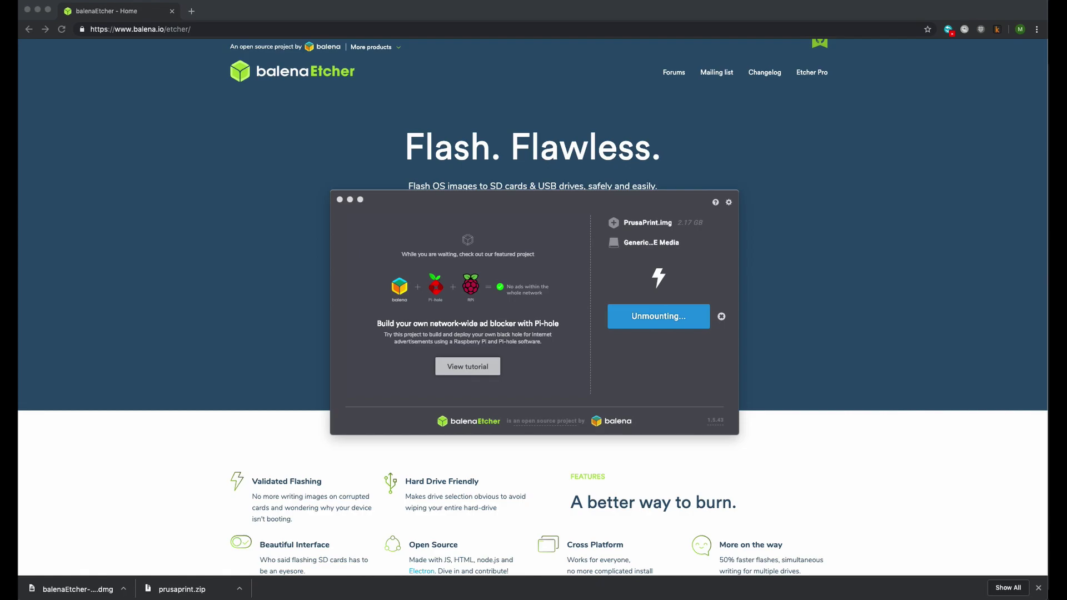
pyautogui.press('super+q')
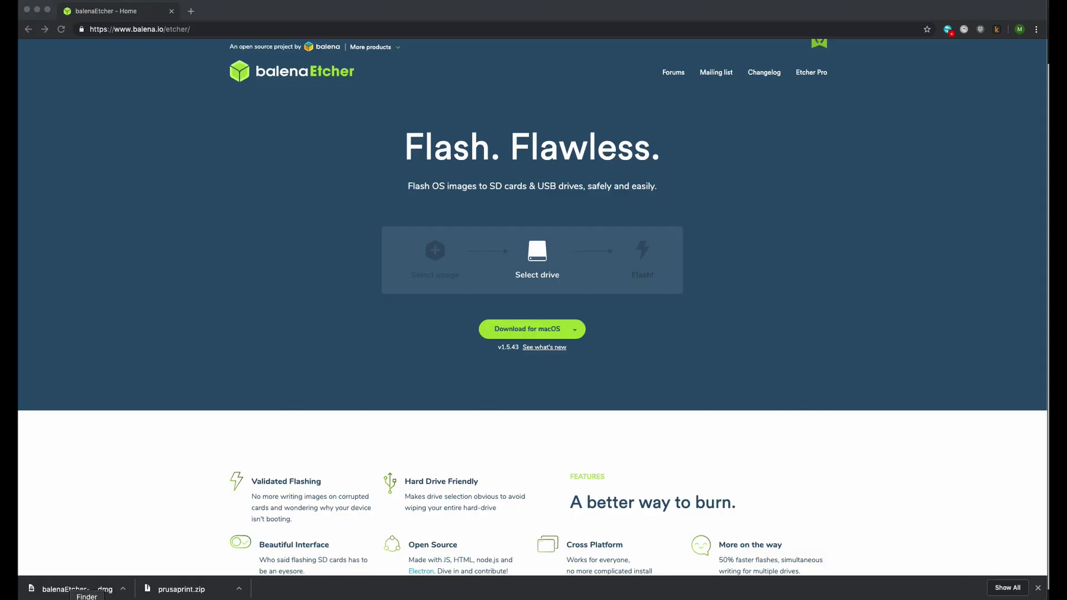
# - Open octopi-wpa-supplicant.txt from the card's boot volume in Brackets
pyautogui.click(86, 599)
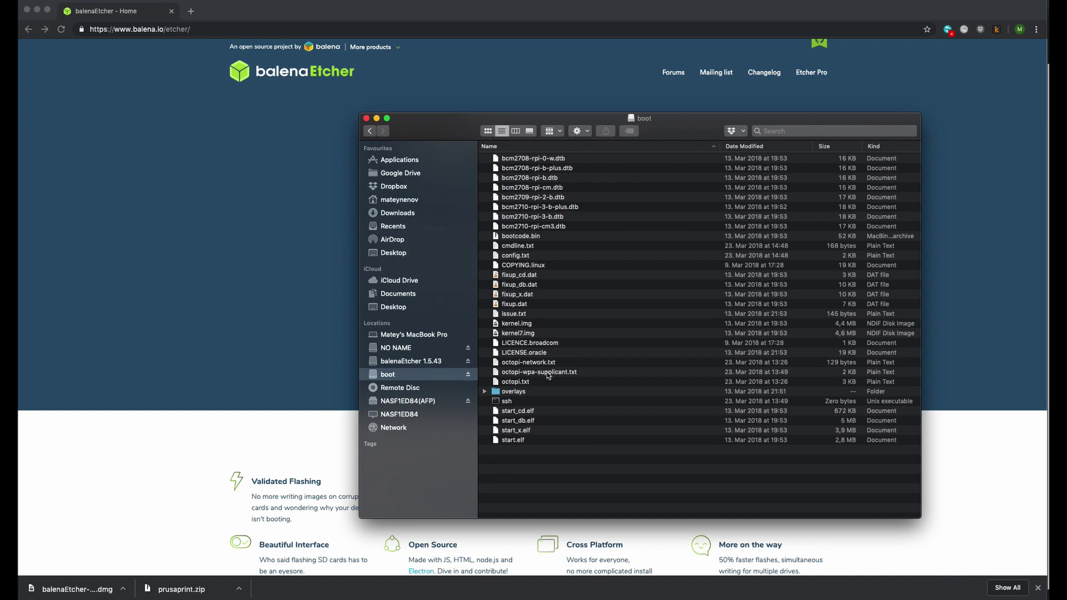
pyautogui.click(548, 374)
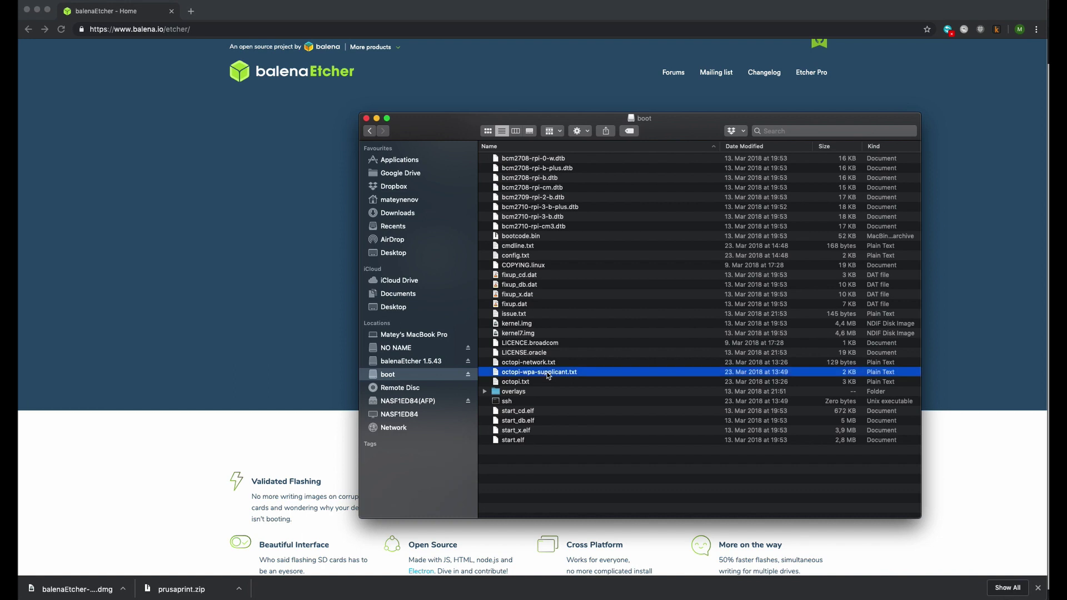
pyautogui.rightClick(548, 375)
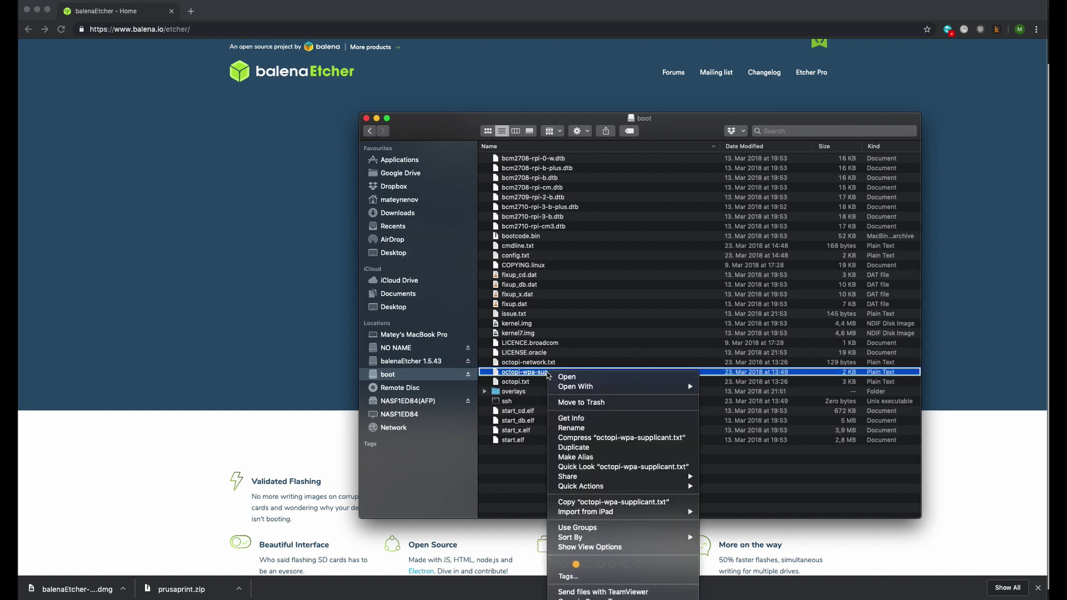
pyautogui.moveTo(639, 387)
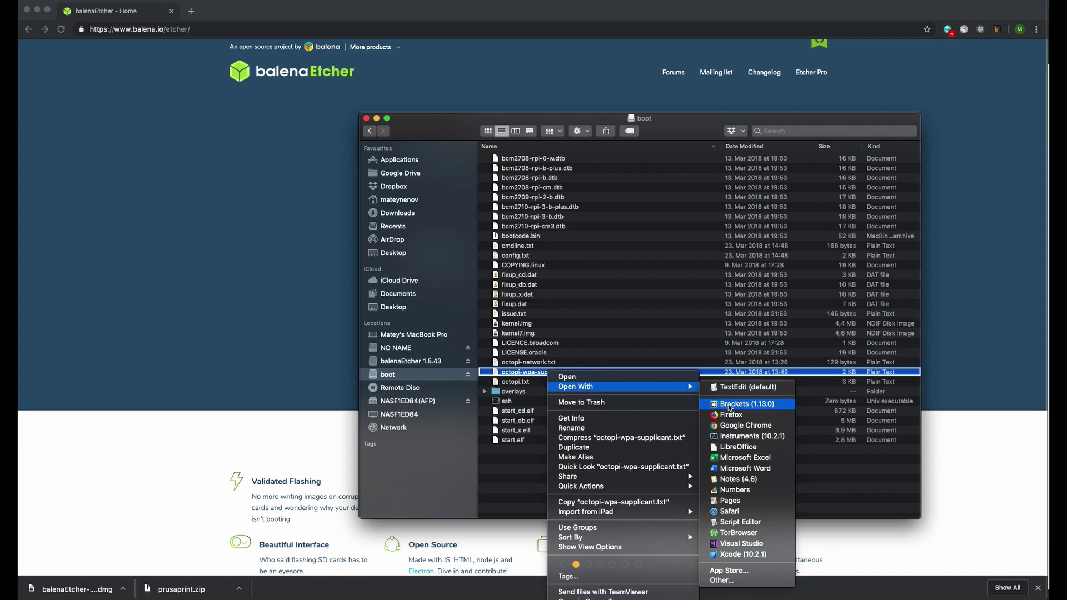
pyautogui.click(730, 405)
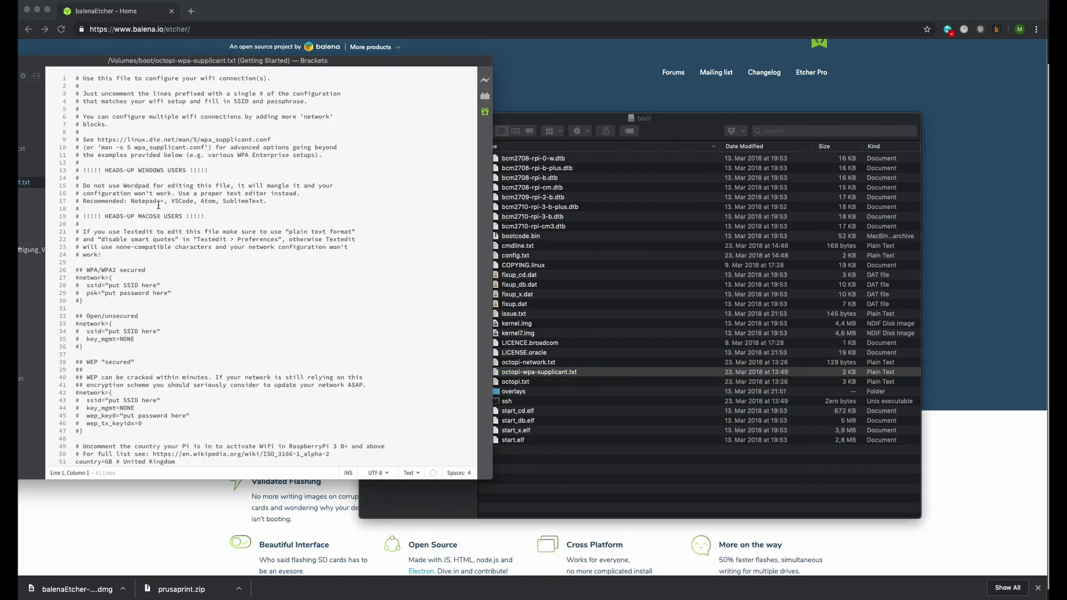
# - Uncomment the WPA/WPA2 network block lines, including ssid, psk and the closing brace
pyautogui.click(79, 285)
pyautogui.press('BackSpace')
pyautogui.press('Down')
pyautogui.press('Delete')
pyautogui.press('BackSpace')
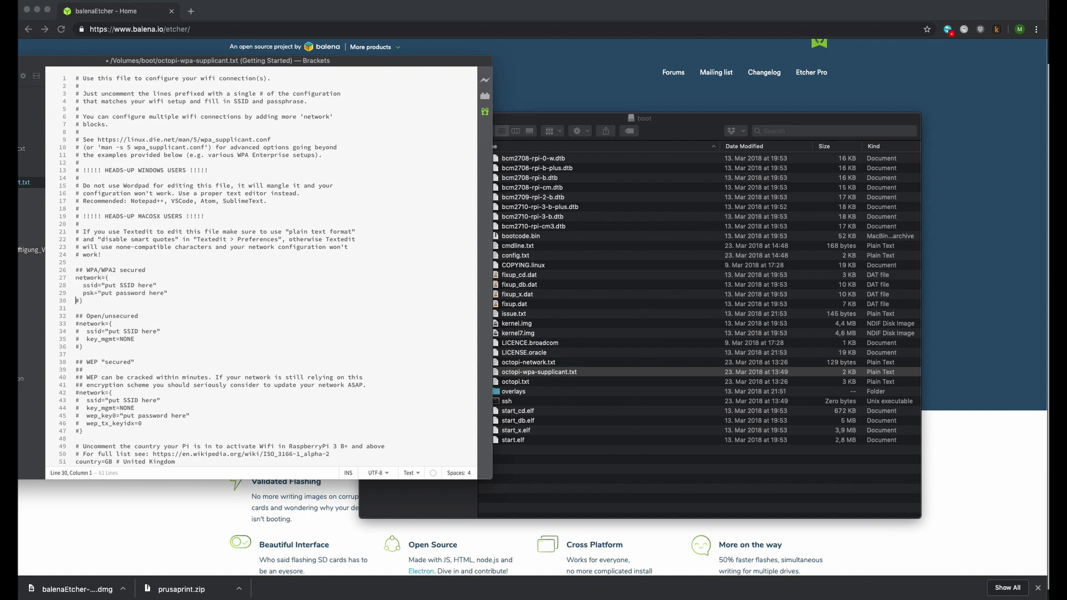
pyautogui.press('Down')
pyautogui.press('Delete')
# - Set the SSID to my_own_network, fill in the Wi-Fi password, save and close
pyautogui.moveTo(106, 285); pyautogui.dragTo(153, 284)
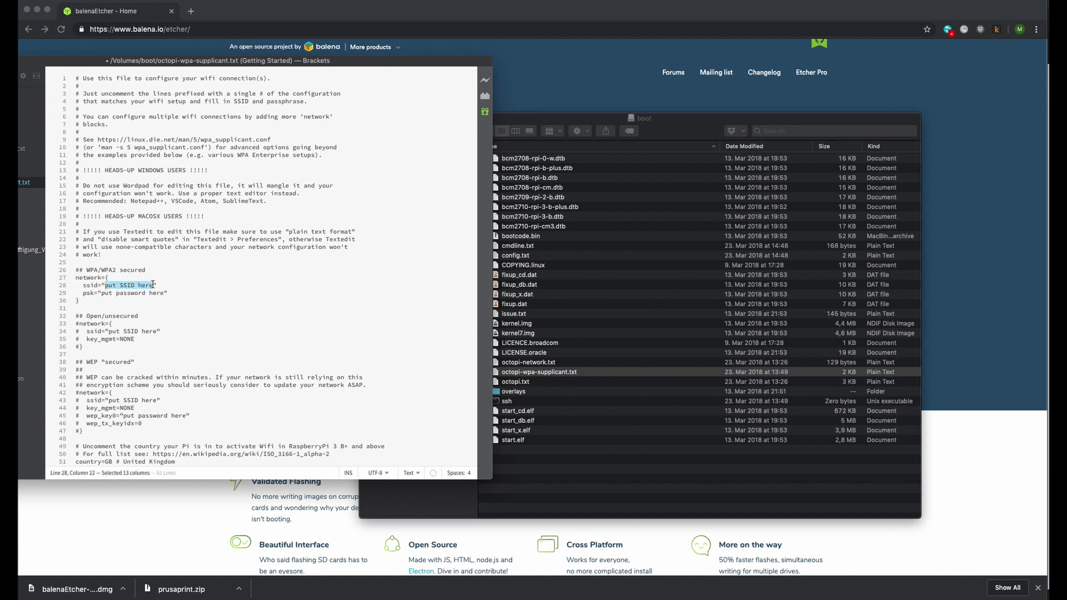
pyautogui.write('my_own_network')
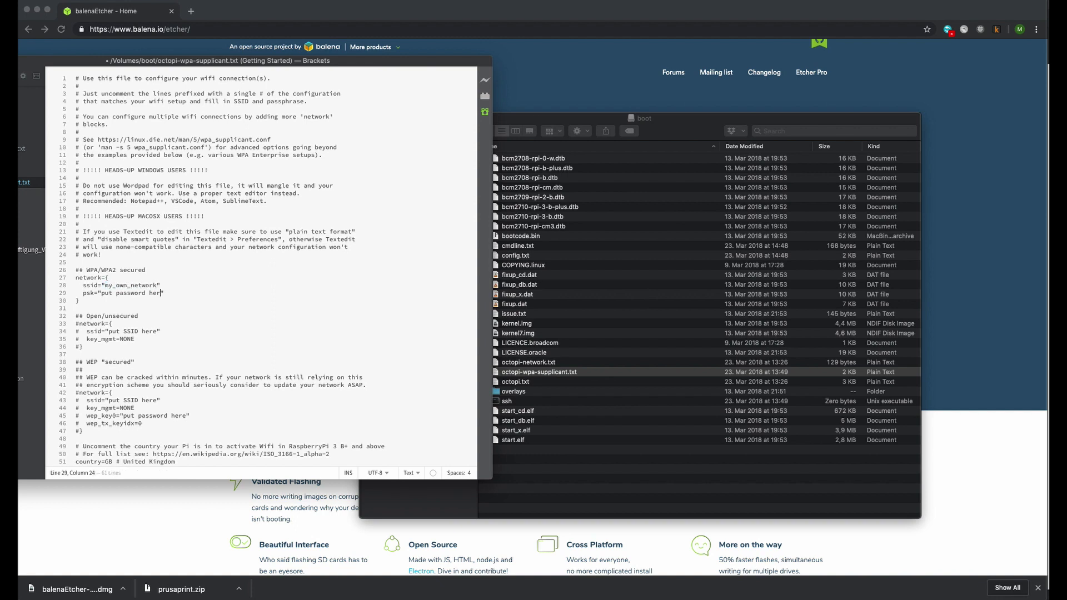
pyautogui.hotkey('alt', 'BackSpace')
pyautogui.hotkey('alt', 'BackSpace')
pyautogui.write('super secure password"')
pyautogui.press('super+s')
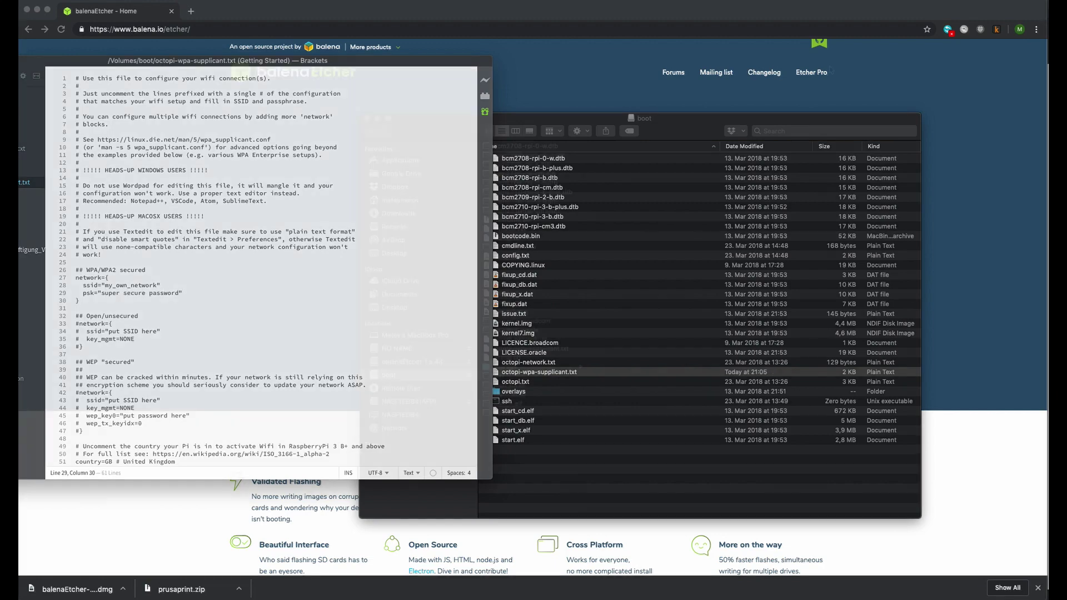
pyautogui.press('super+q')
# - Launch Brackets via Spotlight and type the root password into a new document
pyautogui.press('super+space')
pyautogui.write('br')
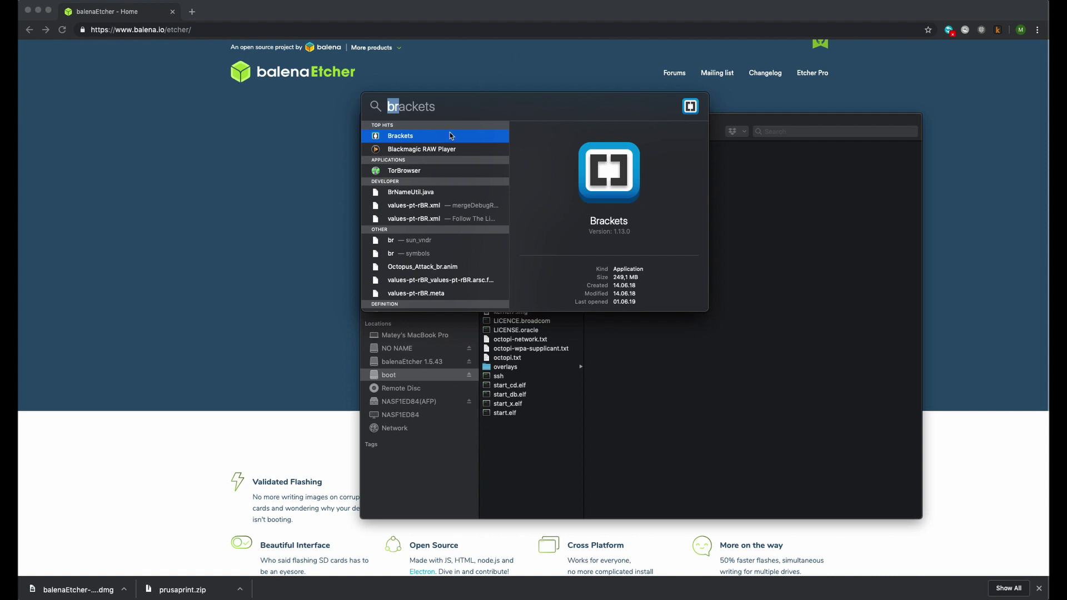
pyautogui.click(399, 137)
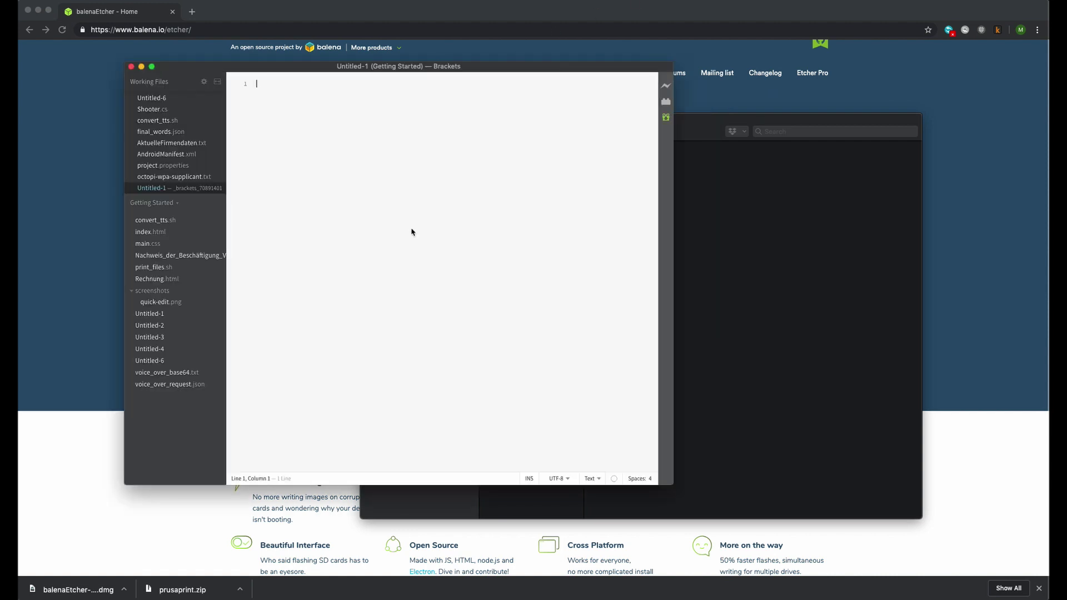
pyautogui.write('super secure root pa')
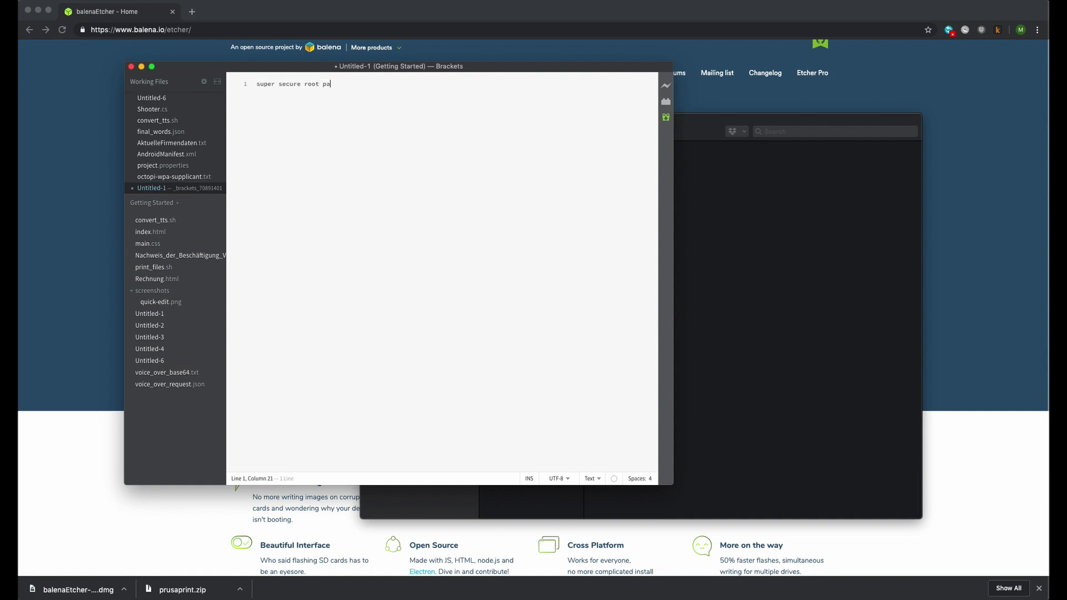
pyautogui.write('ssword')
pyautogui.press('Return')
pyautogui.press('Left')
# - Save the new file as octopi-password.txt on the boot volume
pyautogui.press('super+s')
pyautogui.click(227, 195)
pyautogui.scroll(-3, 229, 217)
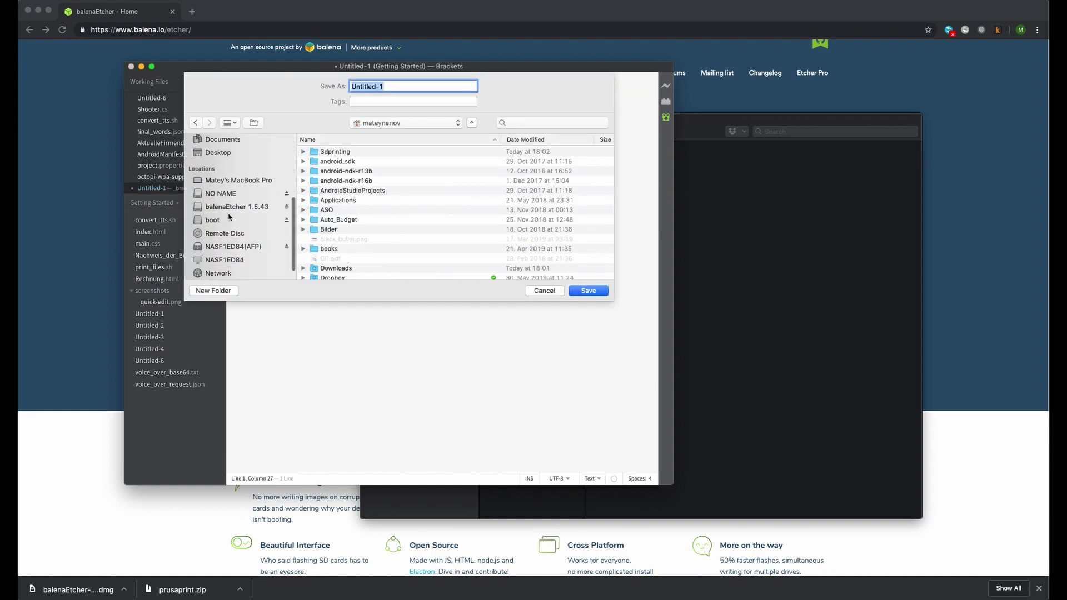
pyautogui.click(229, 216)
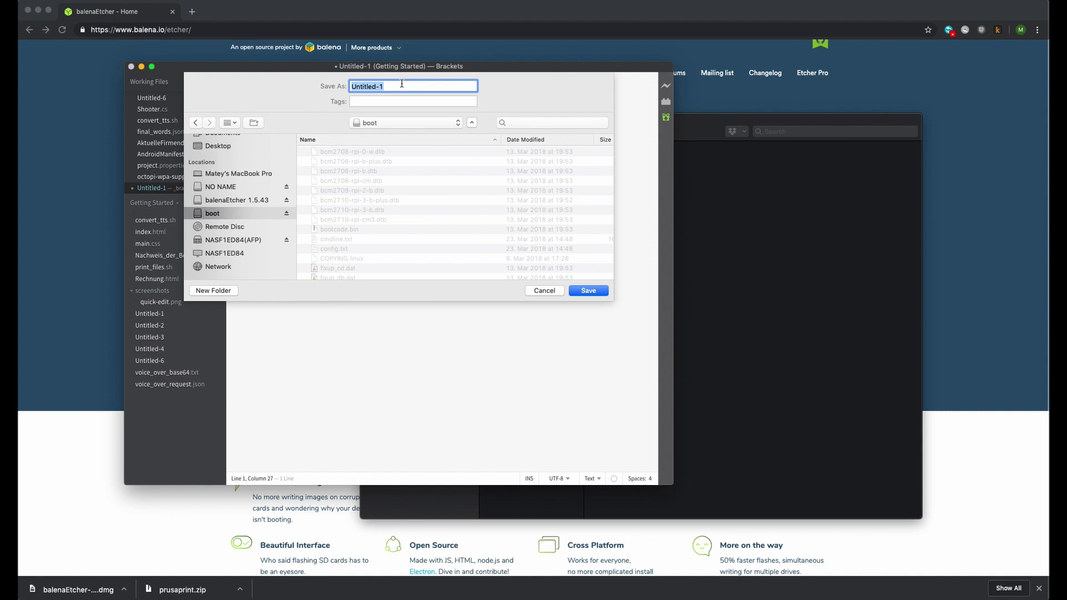
pyautogui.write('octopi-password.txt')
pyautogui.press('Return')
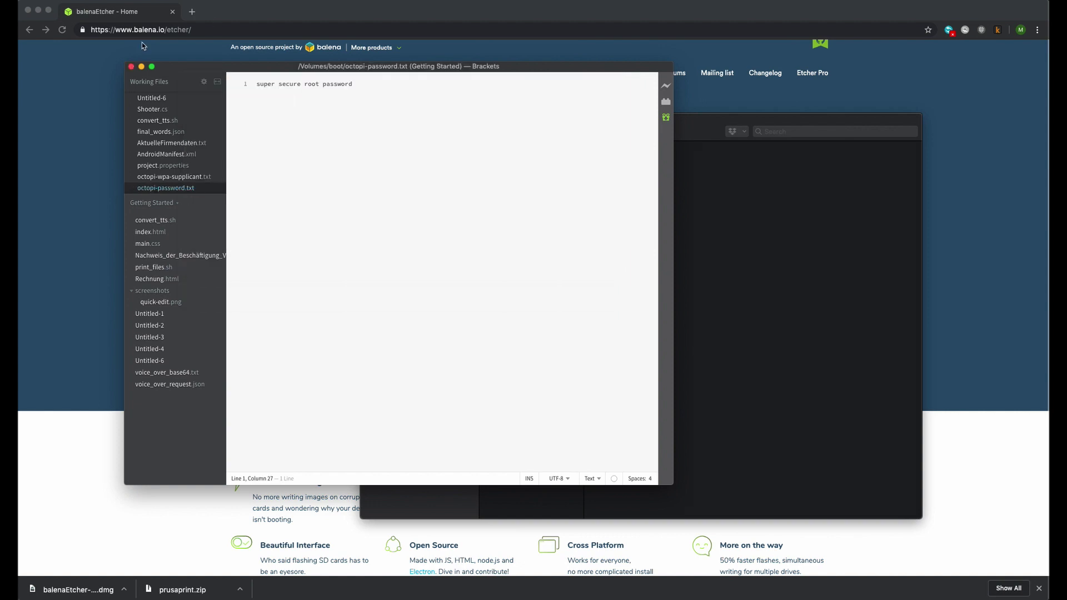
# - Close Brackets and confirm octopi-password.txt is on the boot volume
pyautogui.click(131, 66)
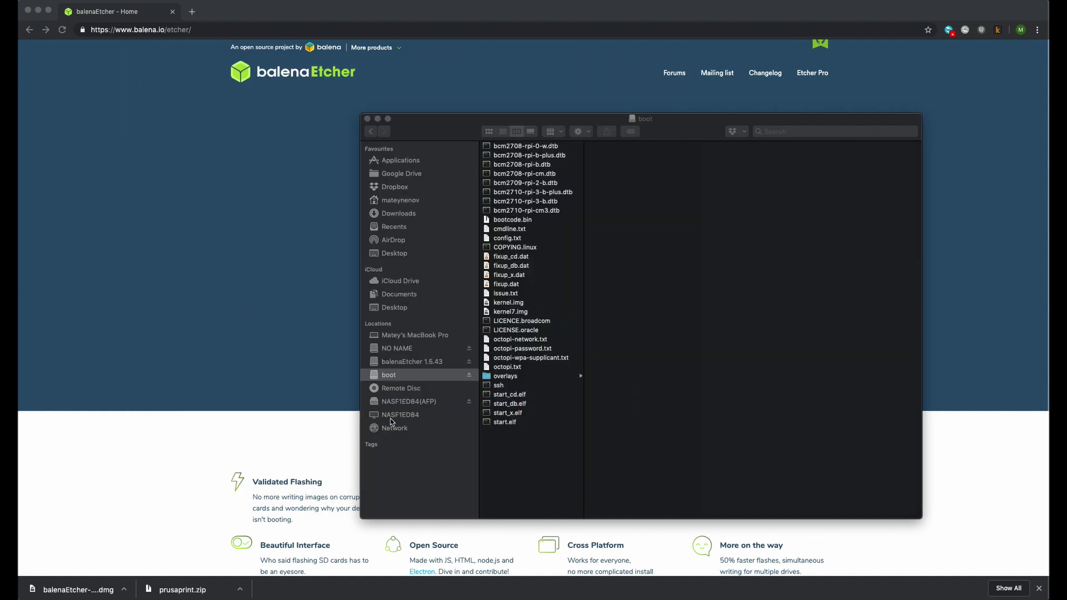
pyautogui.click(530, 350)
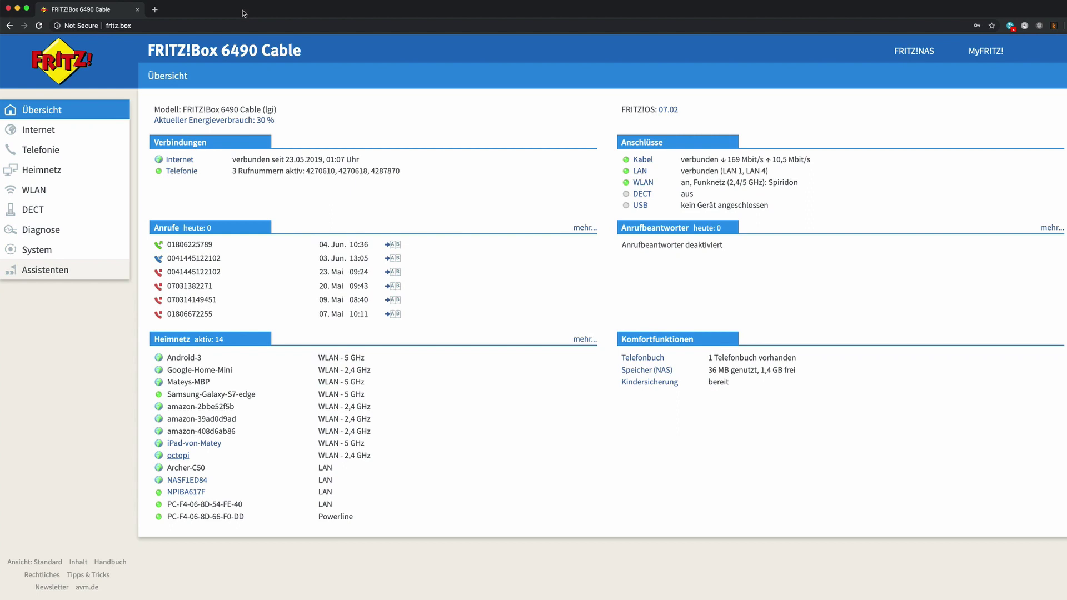
# - Find octopi at 192.168.178.44 in the FRITZ!Box known Wi-Fi devices list and copy the address
pyautogui.click(34, 190)
pyautogui.click(48, 210)
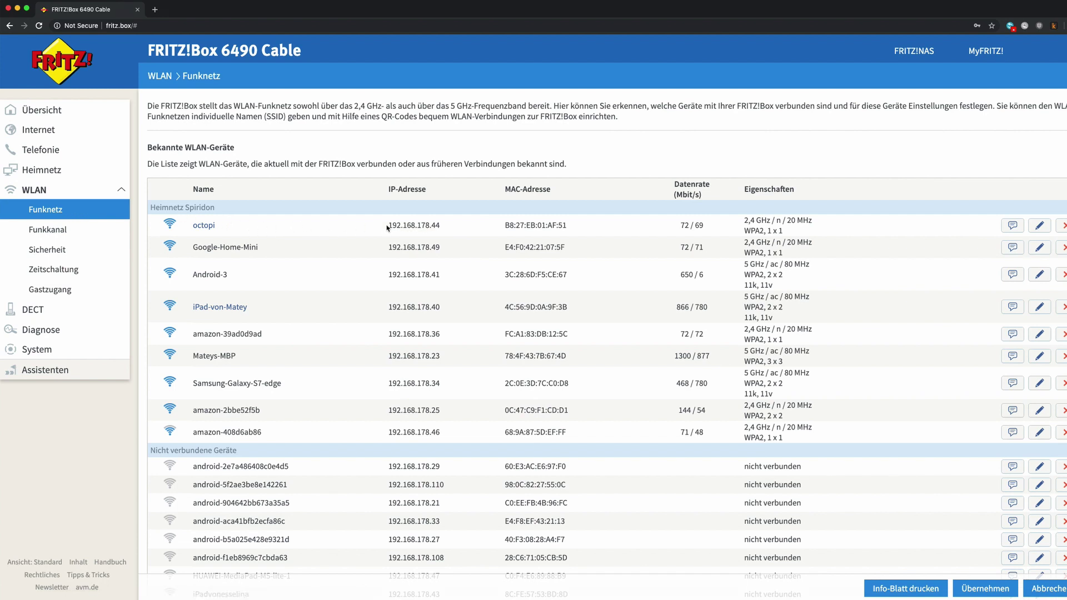
pyautogui.moveTo(387, 226); pyautogui.dragTo(440, 226)
pyautogui.rightClick(426, 225)
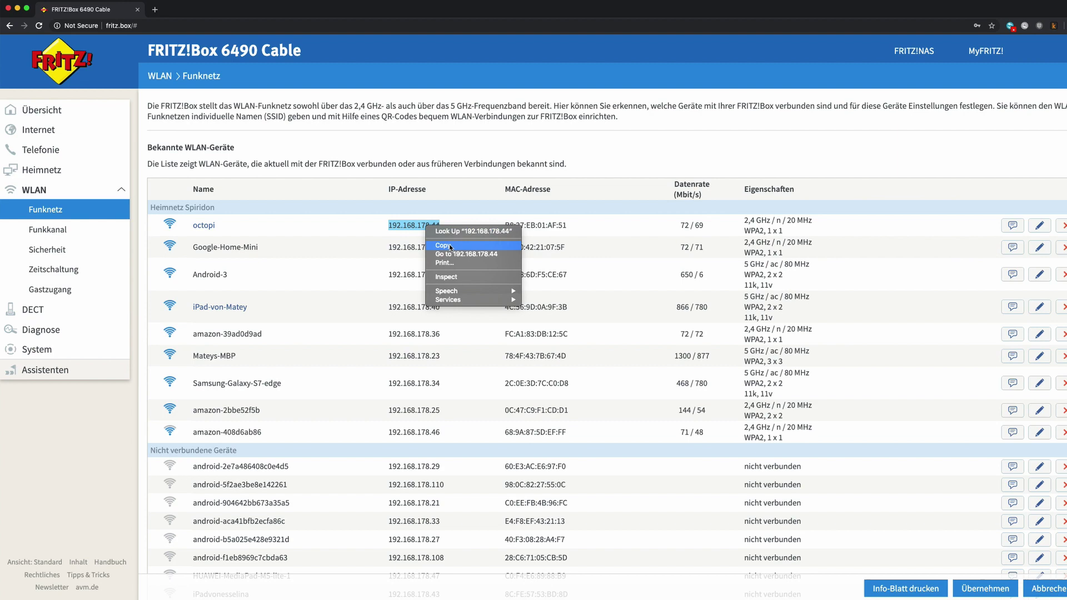
pyautogui.click(449, 246)
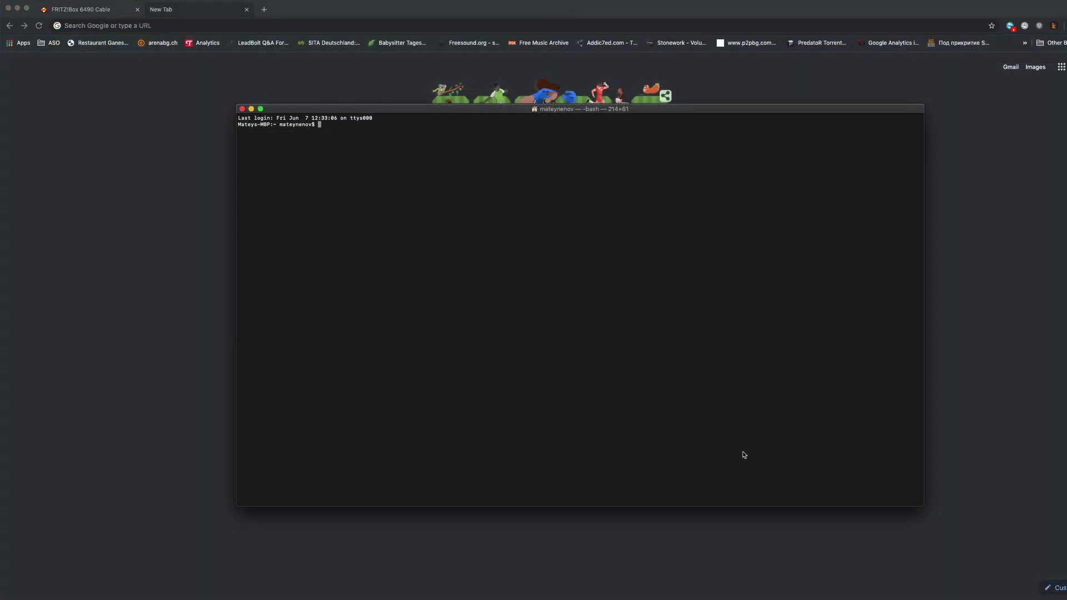
pyautogui.write('ssh pi@')
pyautogui.press('super+v')
pyautogui.press('Return')
pyautogui.write('yes')
pyautogui.press('Return')
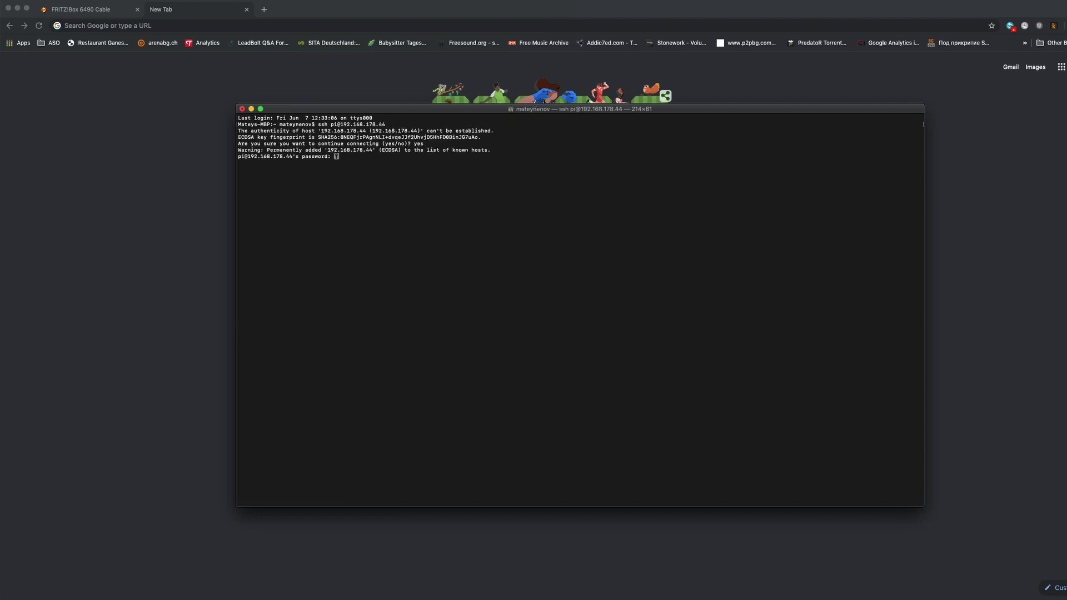
pyautogui.press('Return')
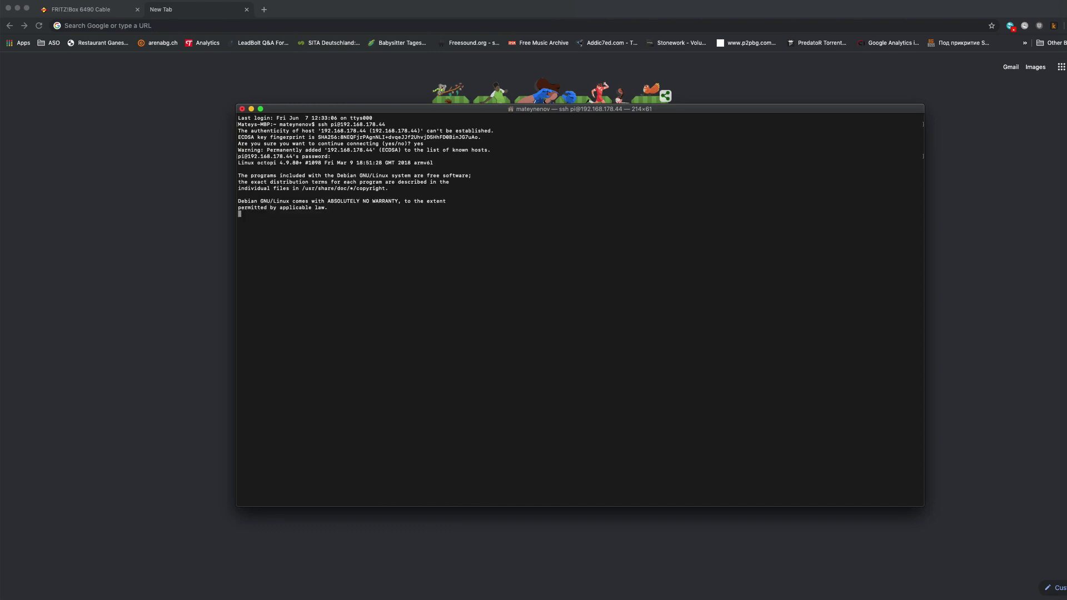
# - Run uptime and top on the Pi, then quit top
pyautogui.write('uptime')
pyautogui.press('Return')
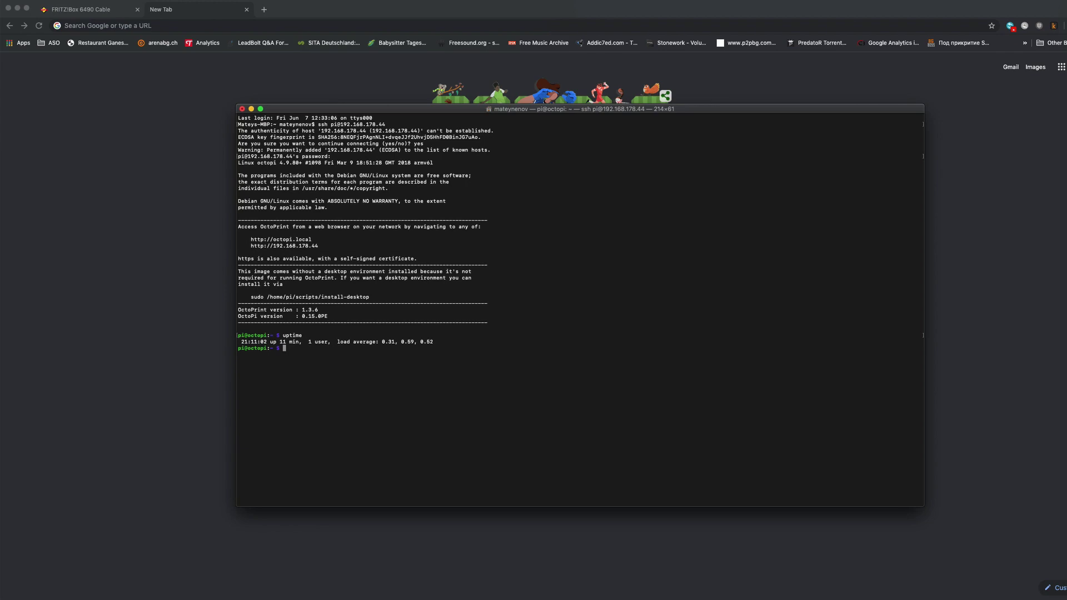
pyautogui.write('top')
pyautogui.press('Return')
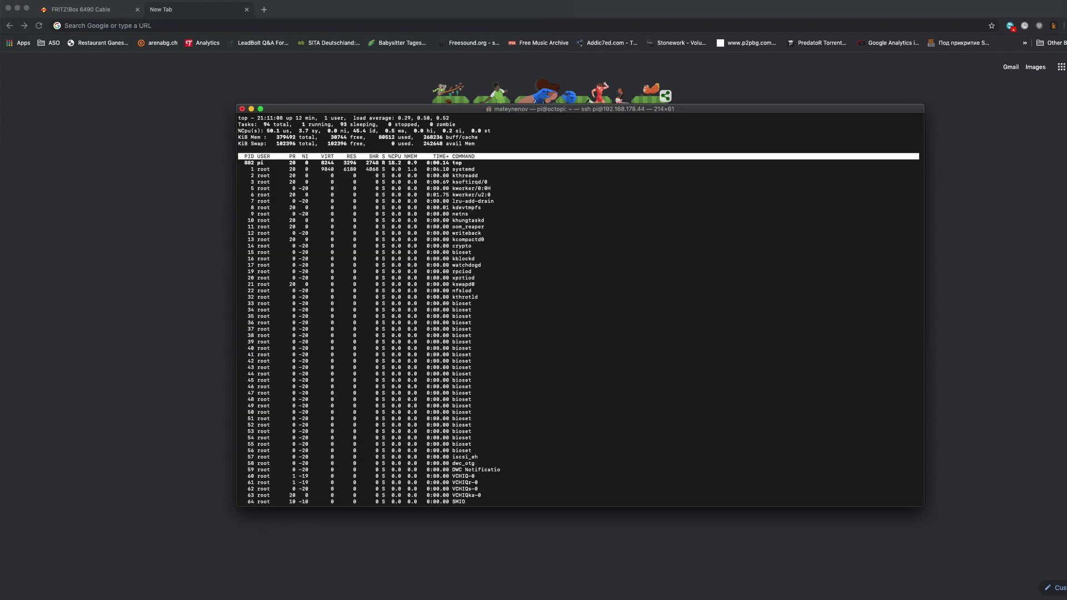
pyautogui.press('q')
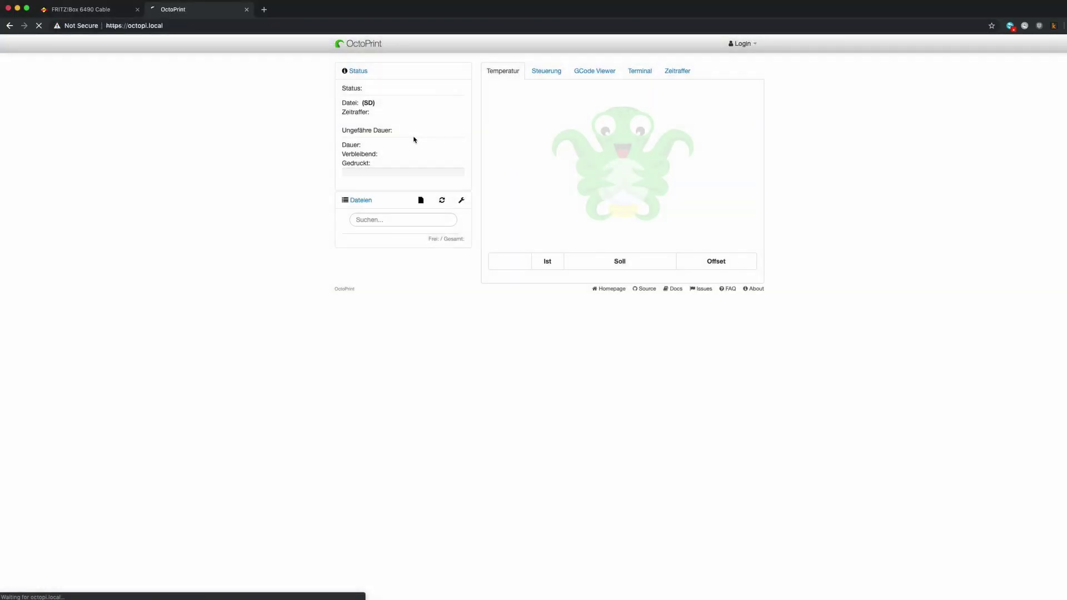
# - Create an admin account with a username and password, keeping access control enabled
pyautogui.click(750, 564)
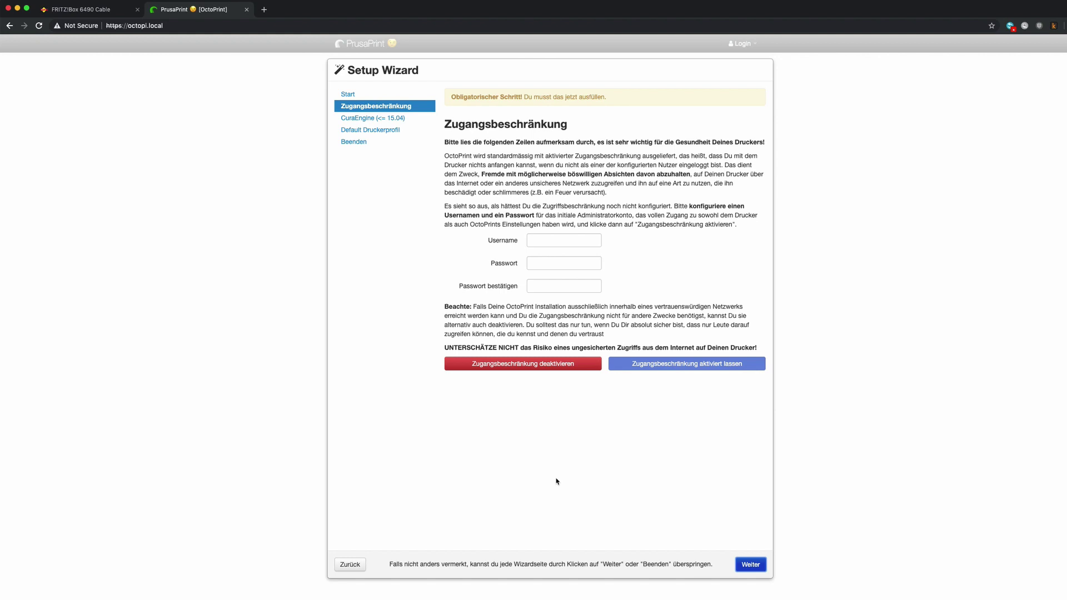
pyautogui.press('Tab')
pyautogui.write('kampfhund')
pyautogui.press('Tab')
pyautogui.write('••••••••••')
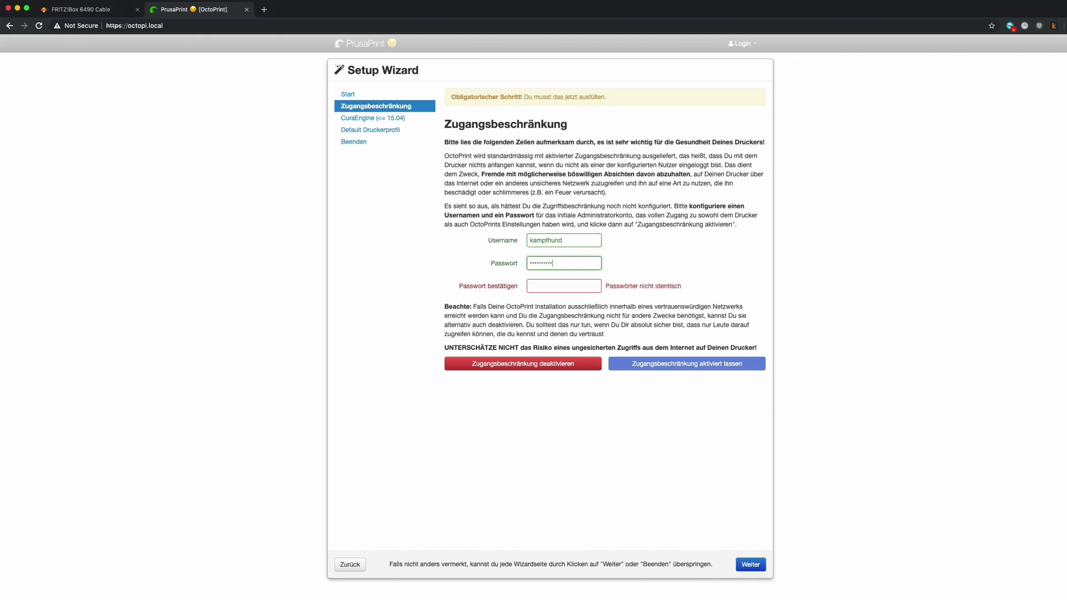
pyautogui.write('•••')
pyautogui.press('Tab')
pyautogui.write('•••••••••••••')
pyautogui.click(684, 364)
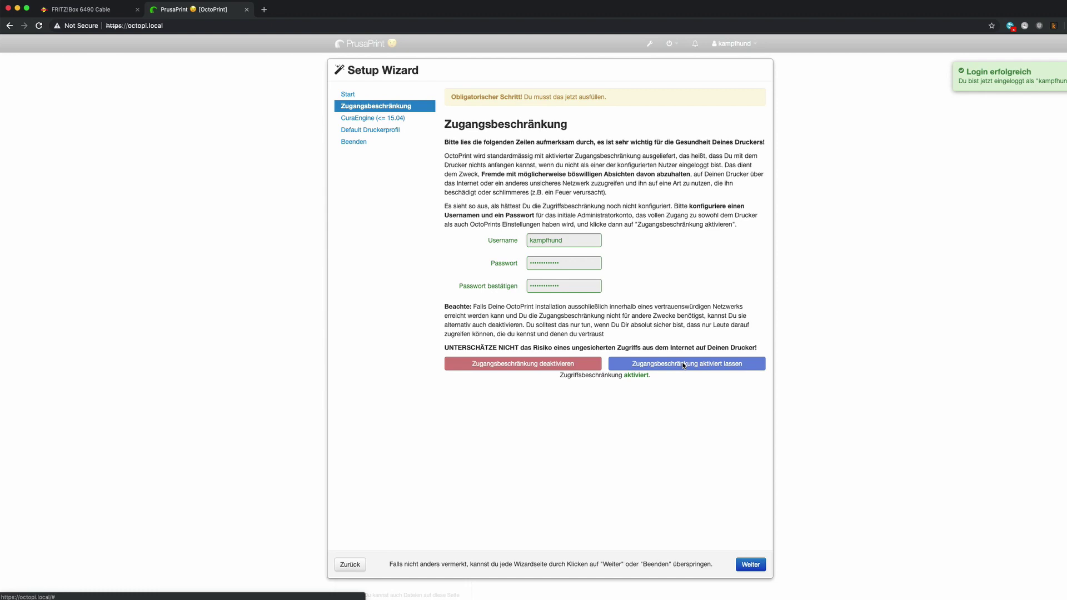
# - Step through the default printer profile, checking its axes and hotend/extruder settings
pyautogui.click(750, 564)
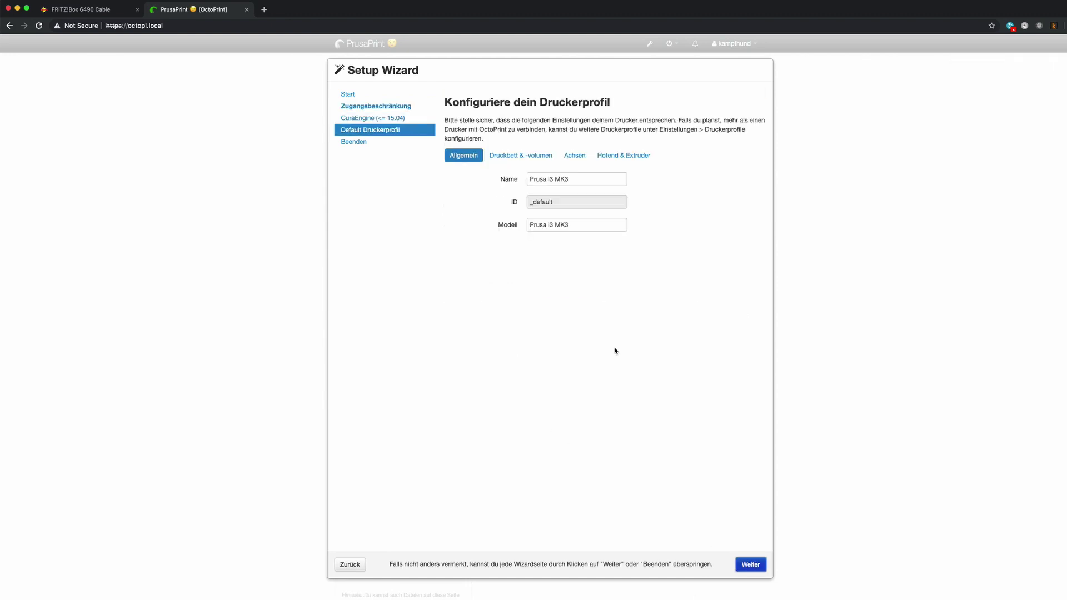
pyautogui.click(575, 155)
pyautogui.click(623, 155)
pyautogui.click(751, 564)
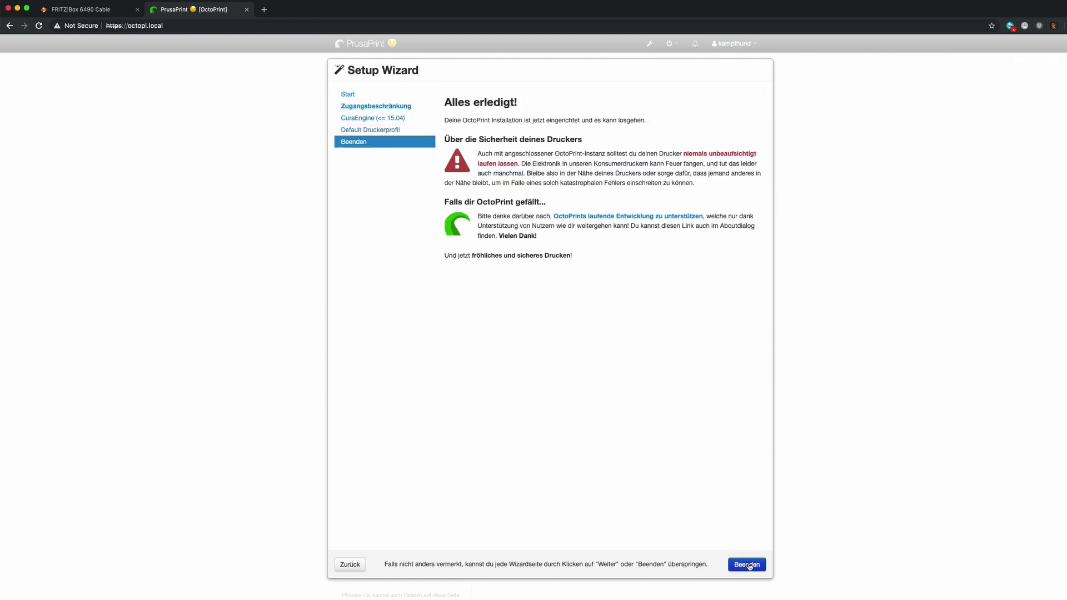